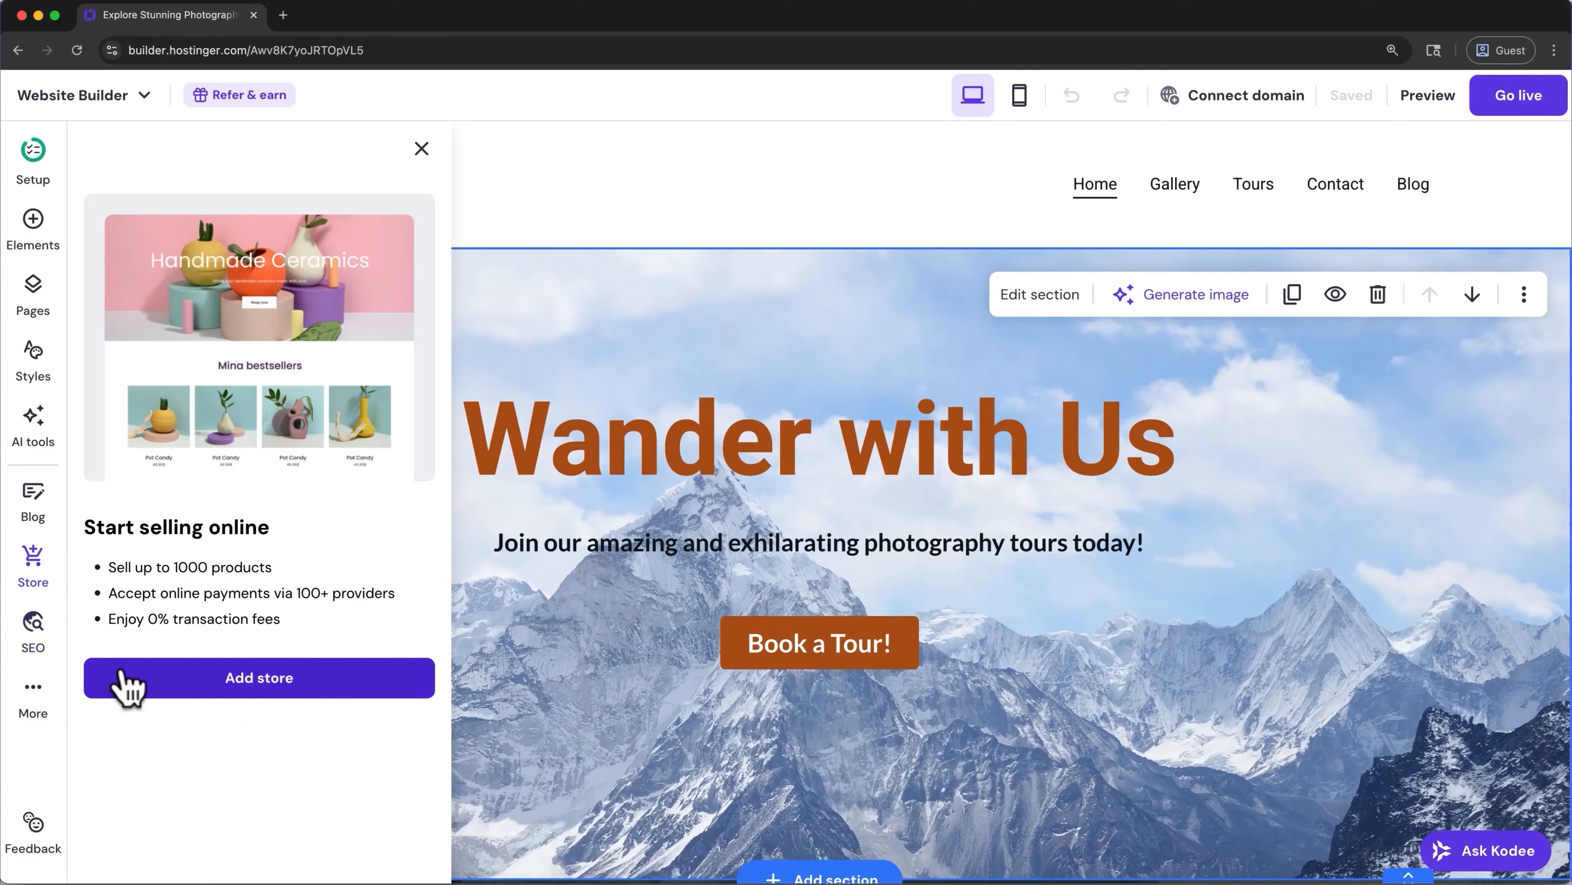
- Add an online store to the website and look over the sample products on the new store page
left_click(124, 681)
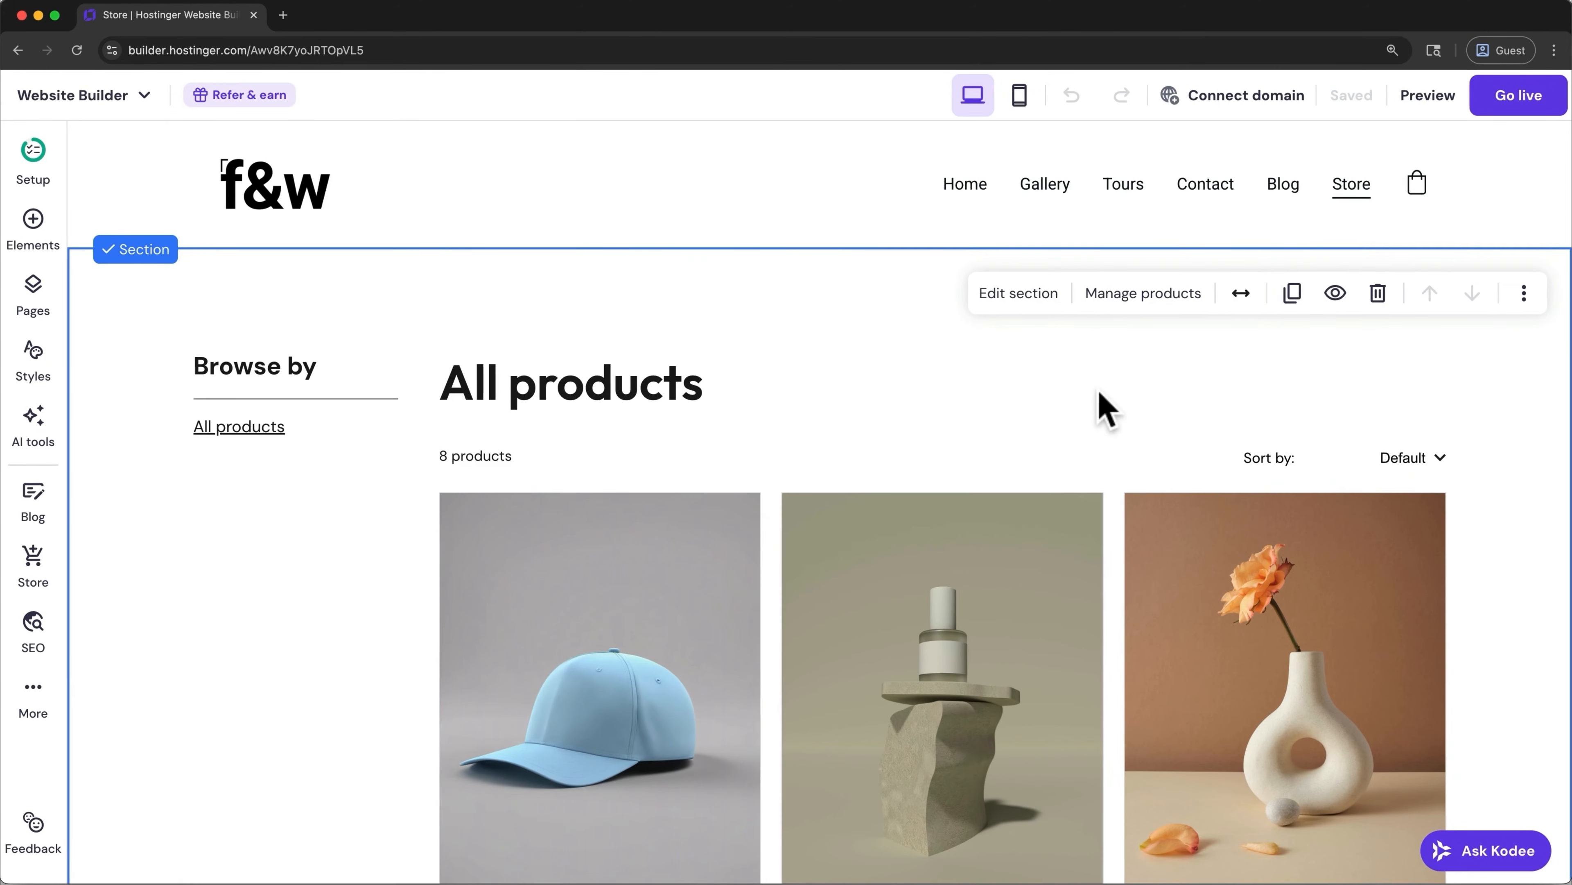
scroll(1102, 406, "down", 6)
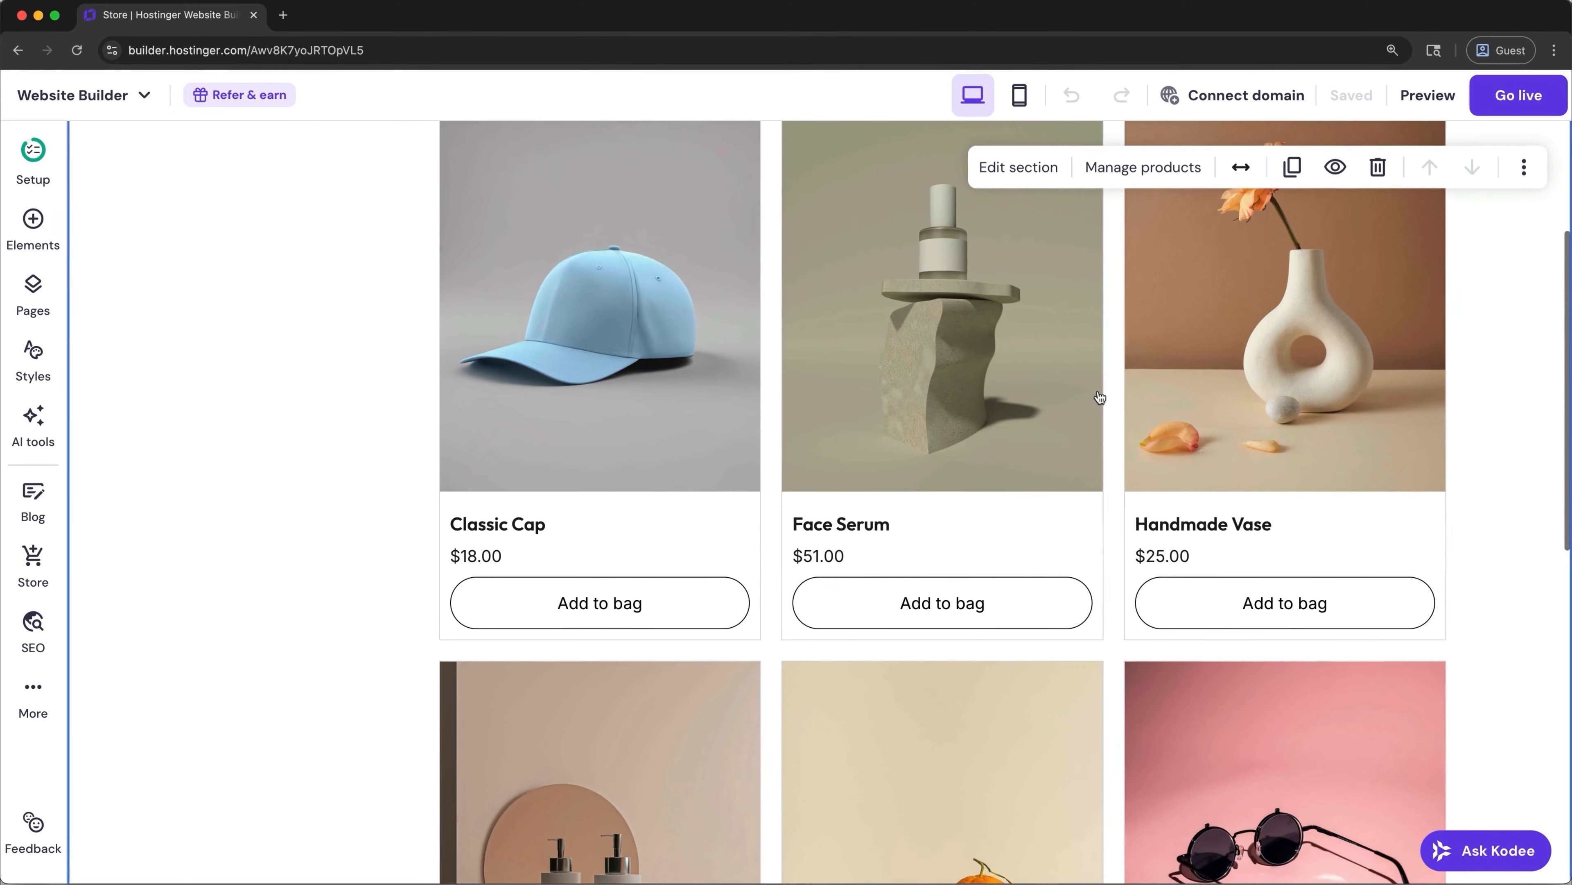
scroll(910, 439, "down", 5)
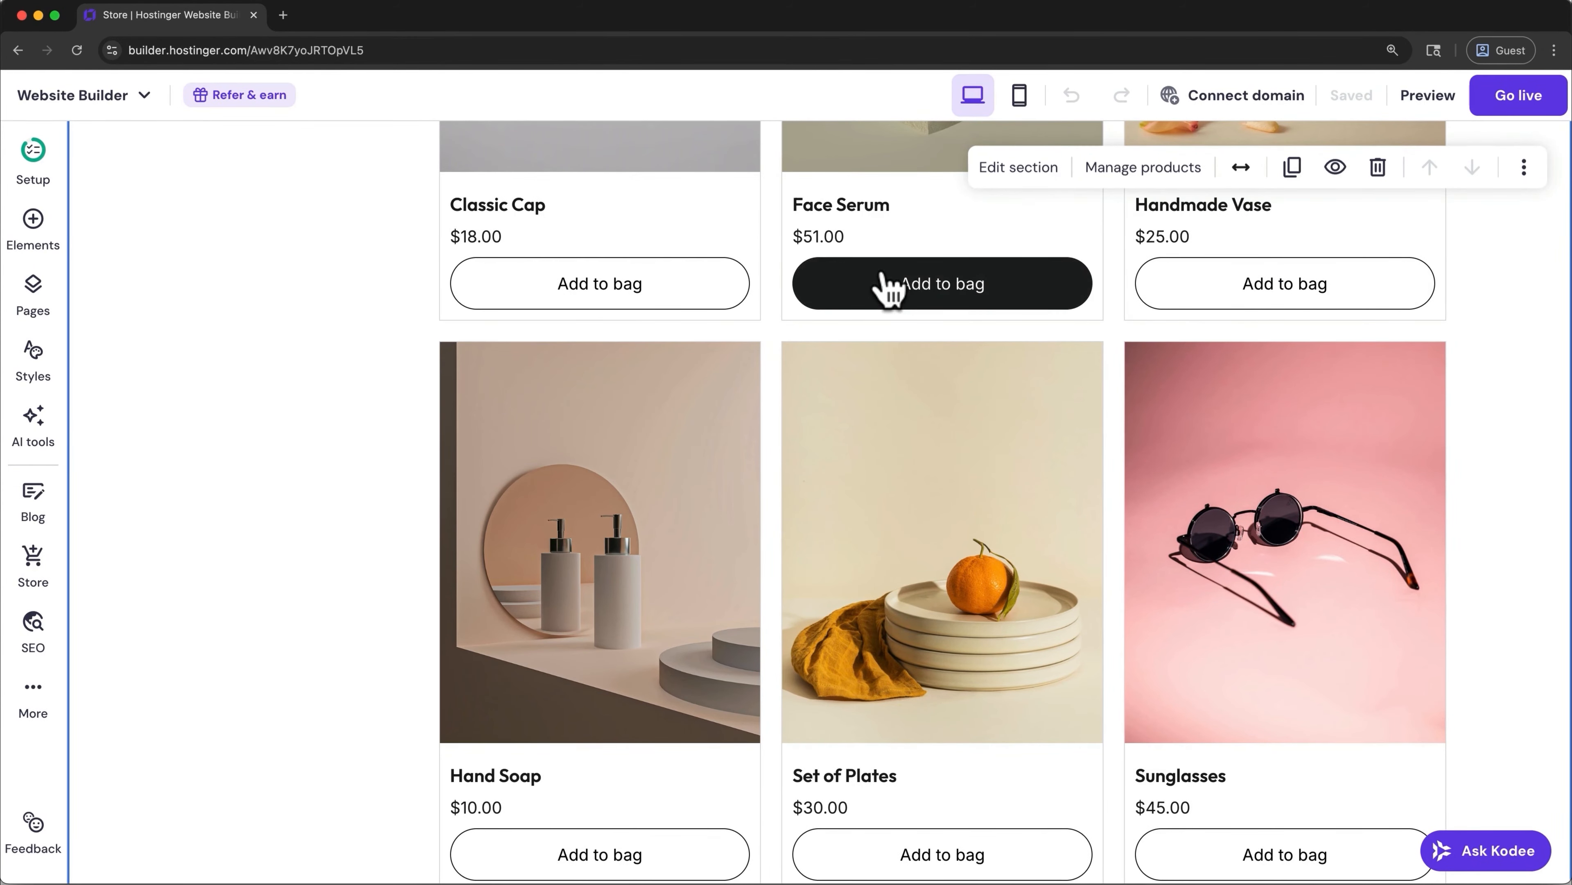
scroll(889, 287, "up", 10)
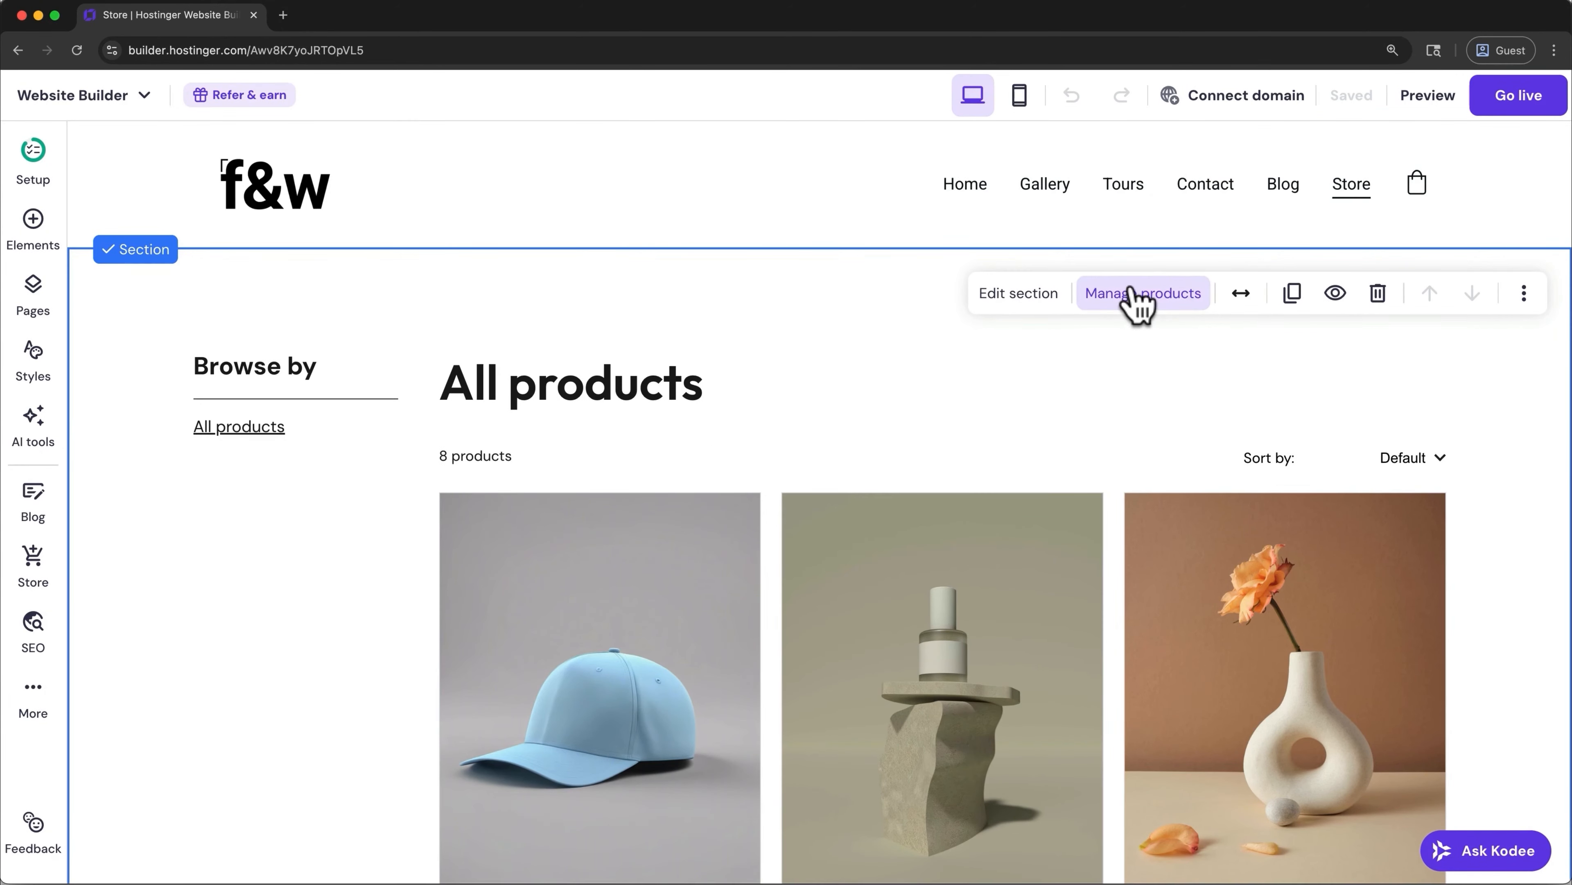
- Open product management for the store section and name the online store "Frame & Wander Prints"
left_click(1138, 297)
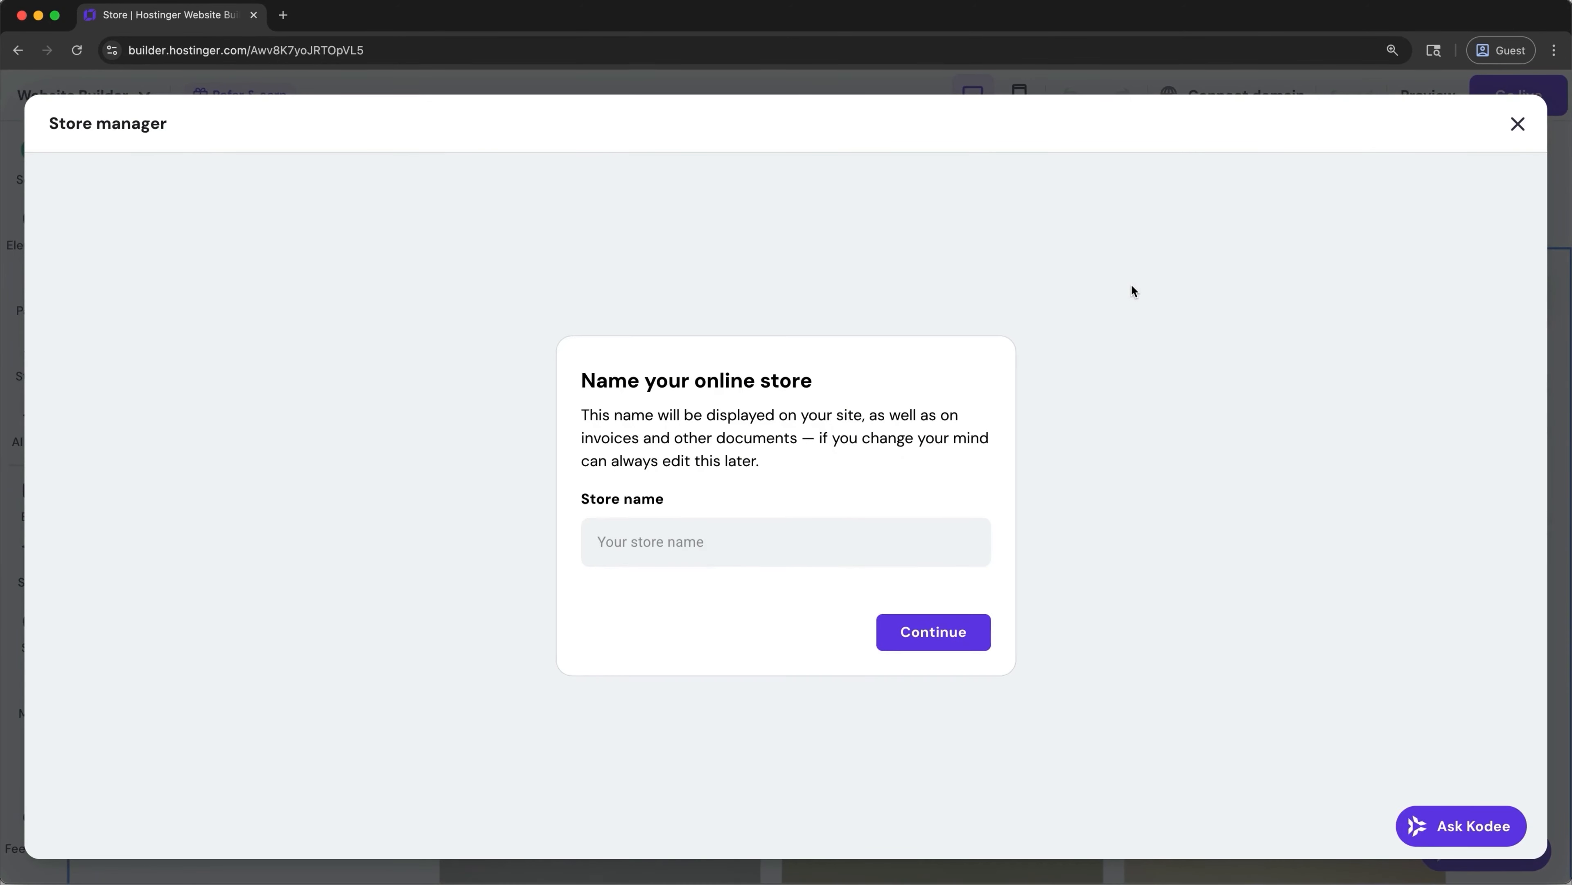
left_click(925, 523)
type("Frame & Wander Prints")
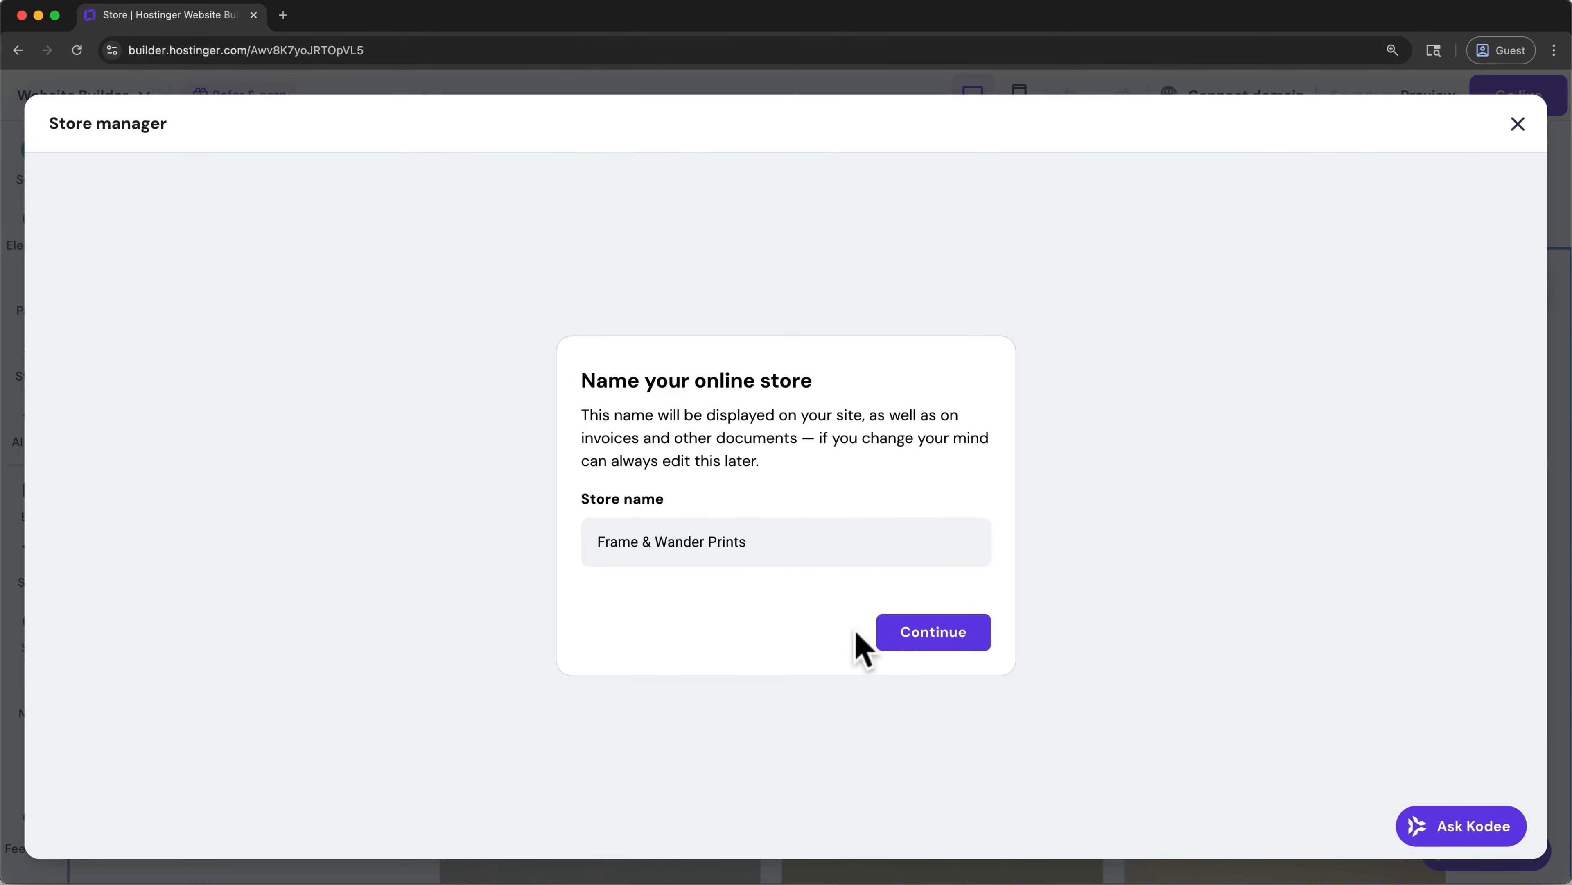
left_click(899, 646)
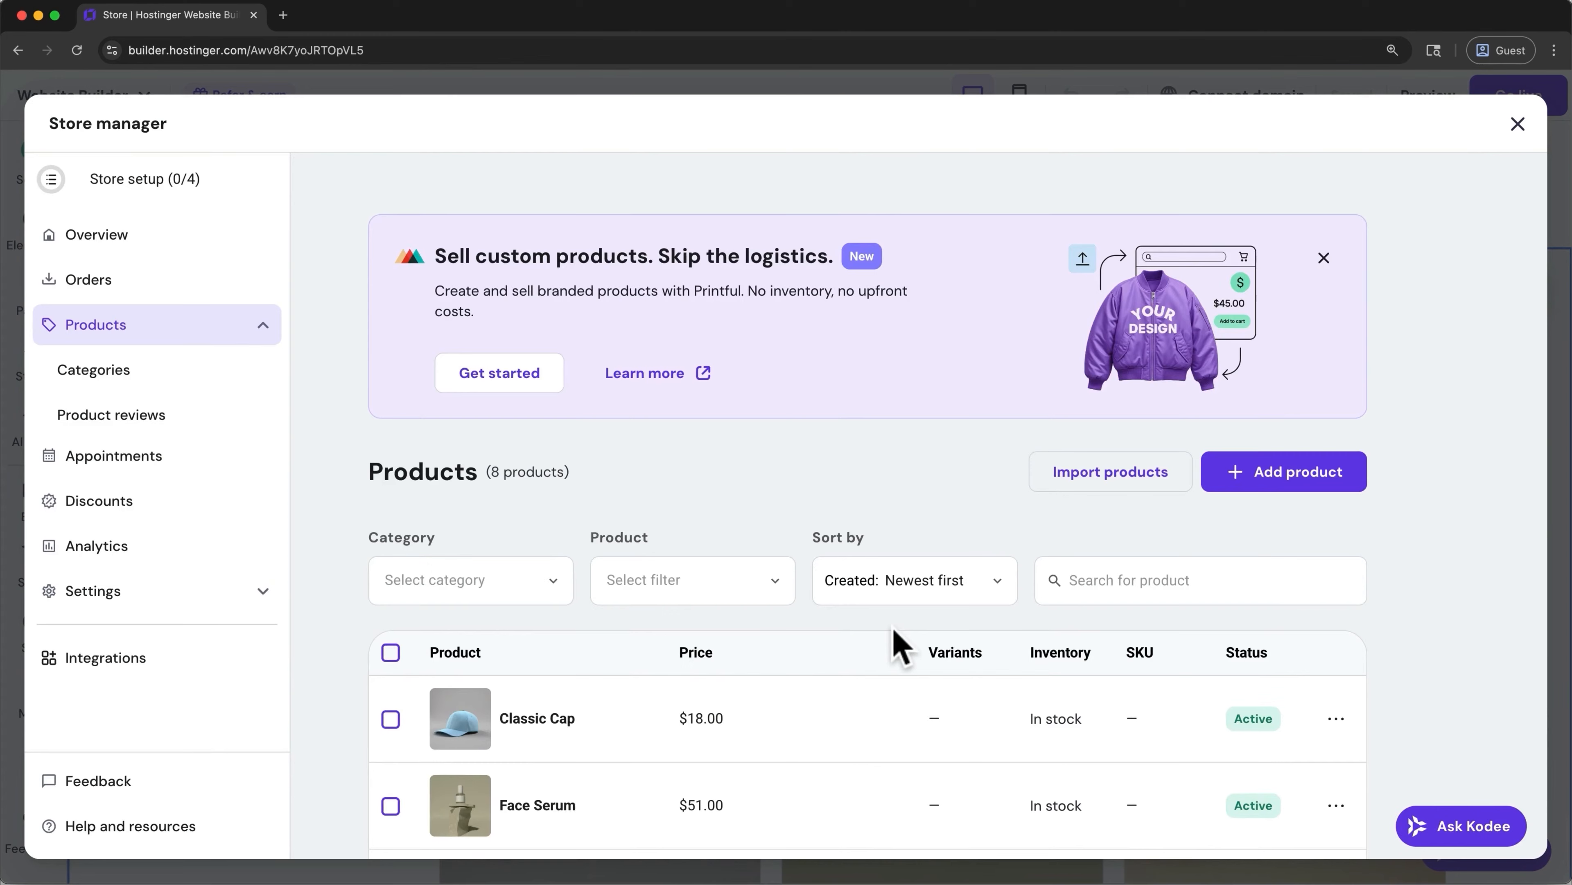
- Look through the store's product list and open the Classic Cap product for editing
scroll(899, 646, "down", 10)
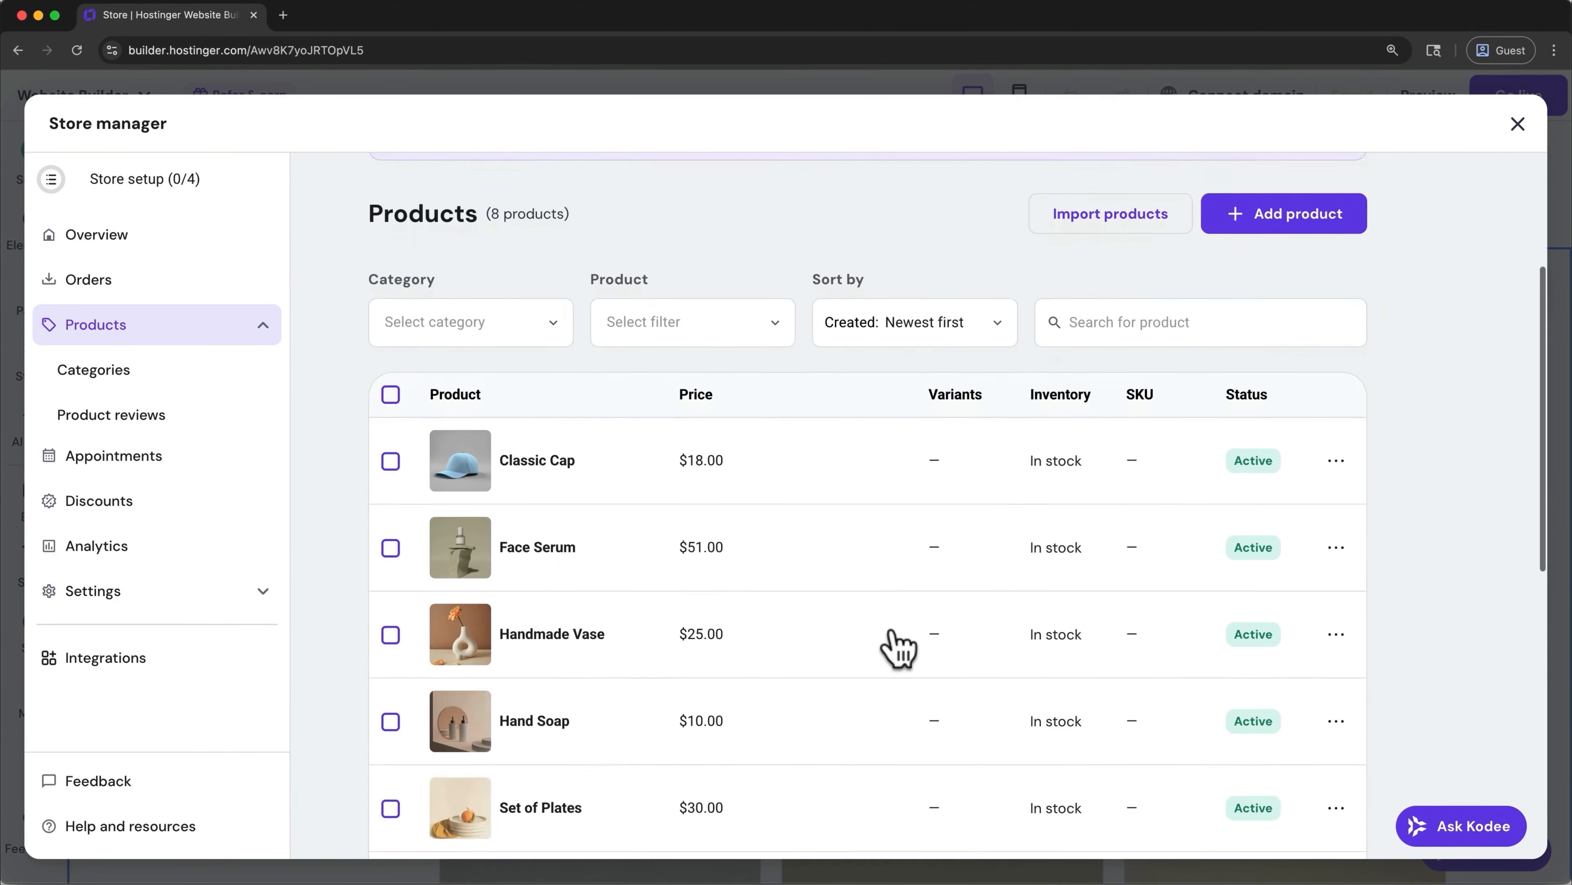
scroll(899, 646, "up", 7)
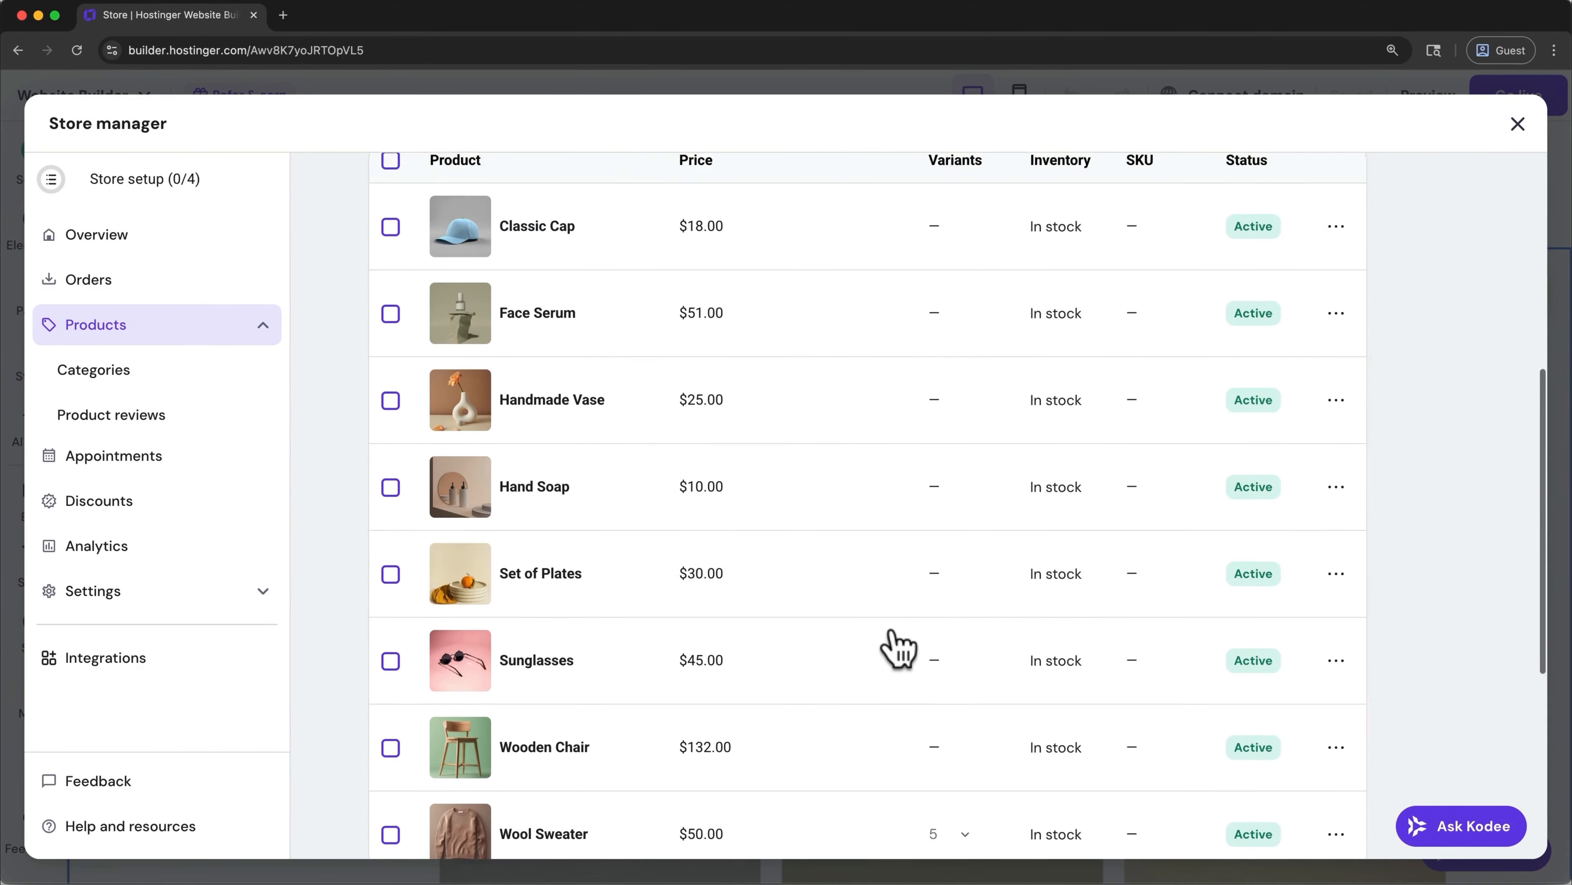
scroll(899, 646, "up", 3)
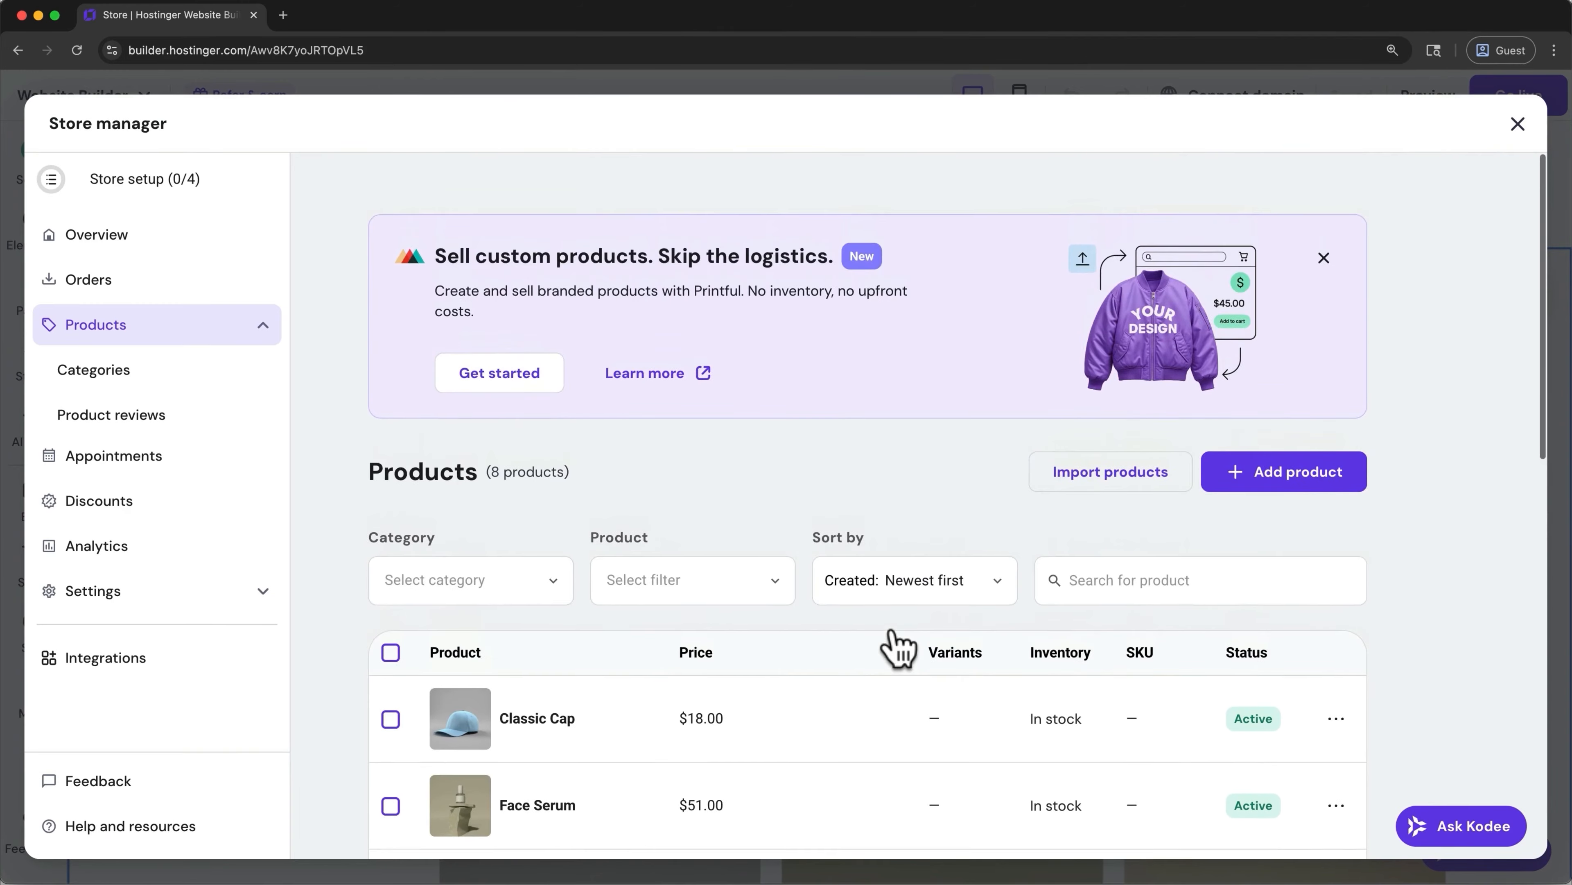
left_click(1330, 722)
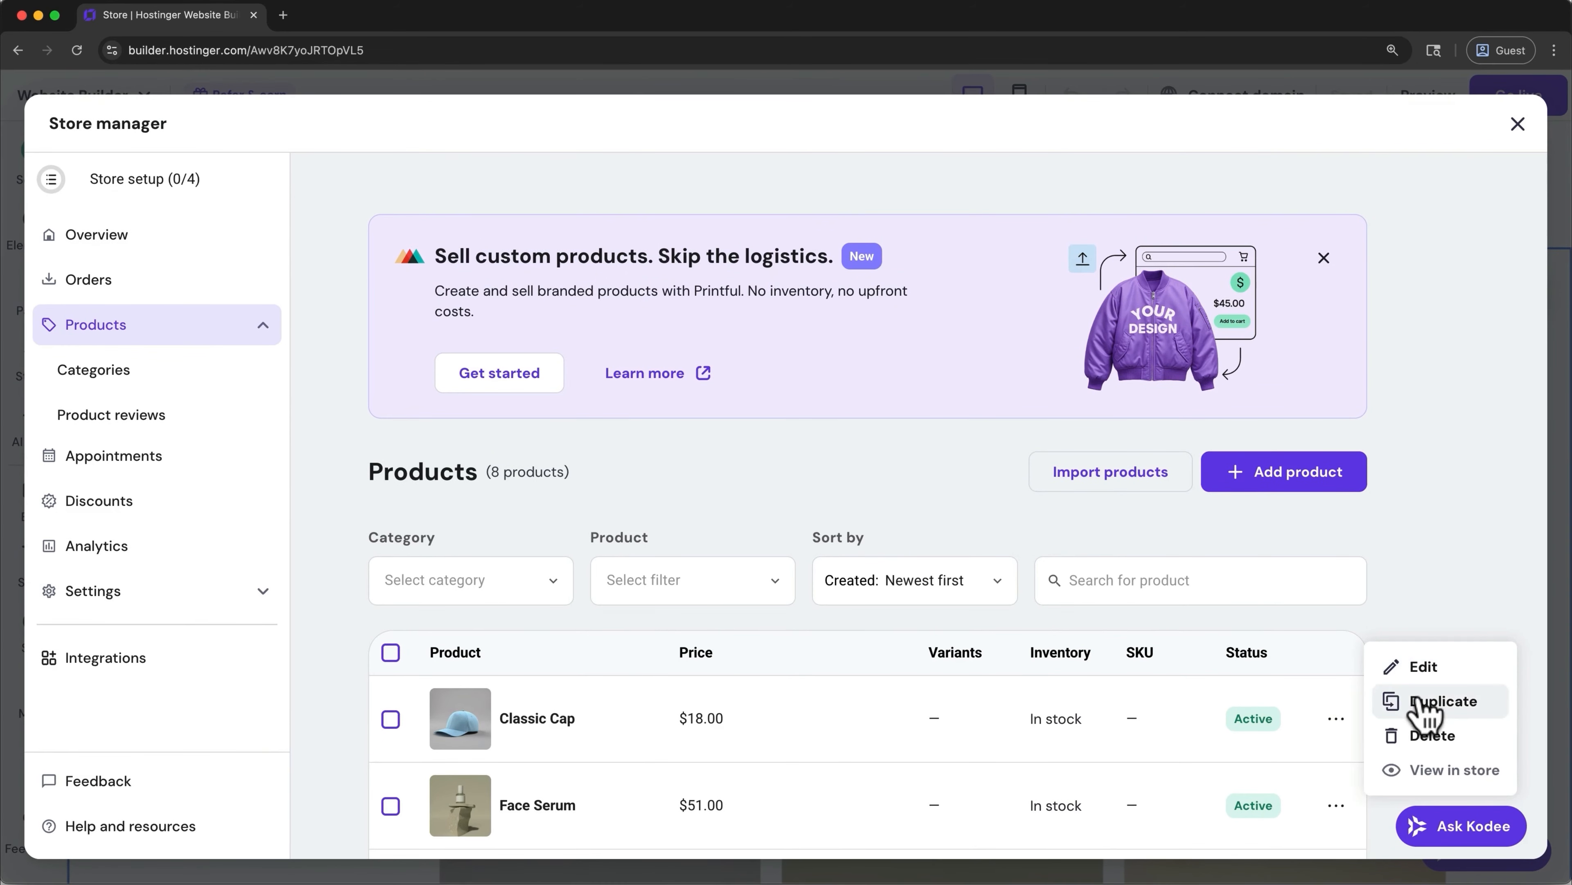
left_click(1427, 672)
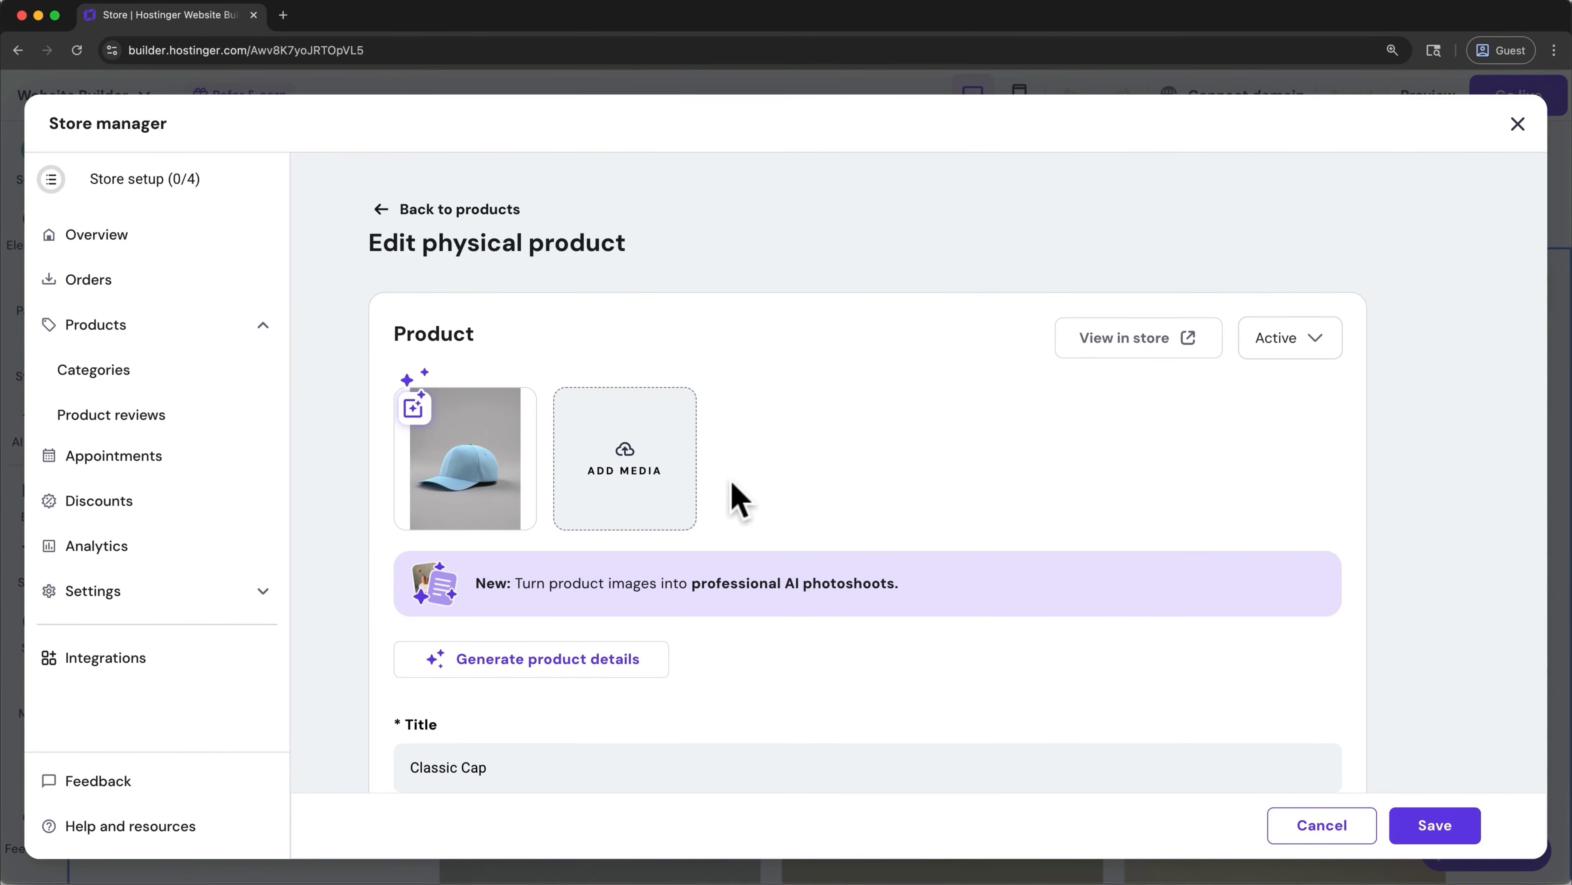
- Try an AI photoshoot of the Classic Cap image and leave the studio without saving the generated picture
mouse_move(503, 415)
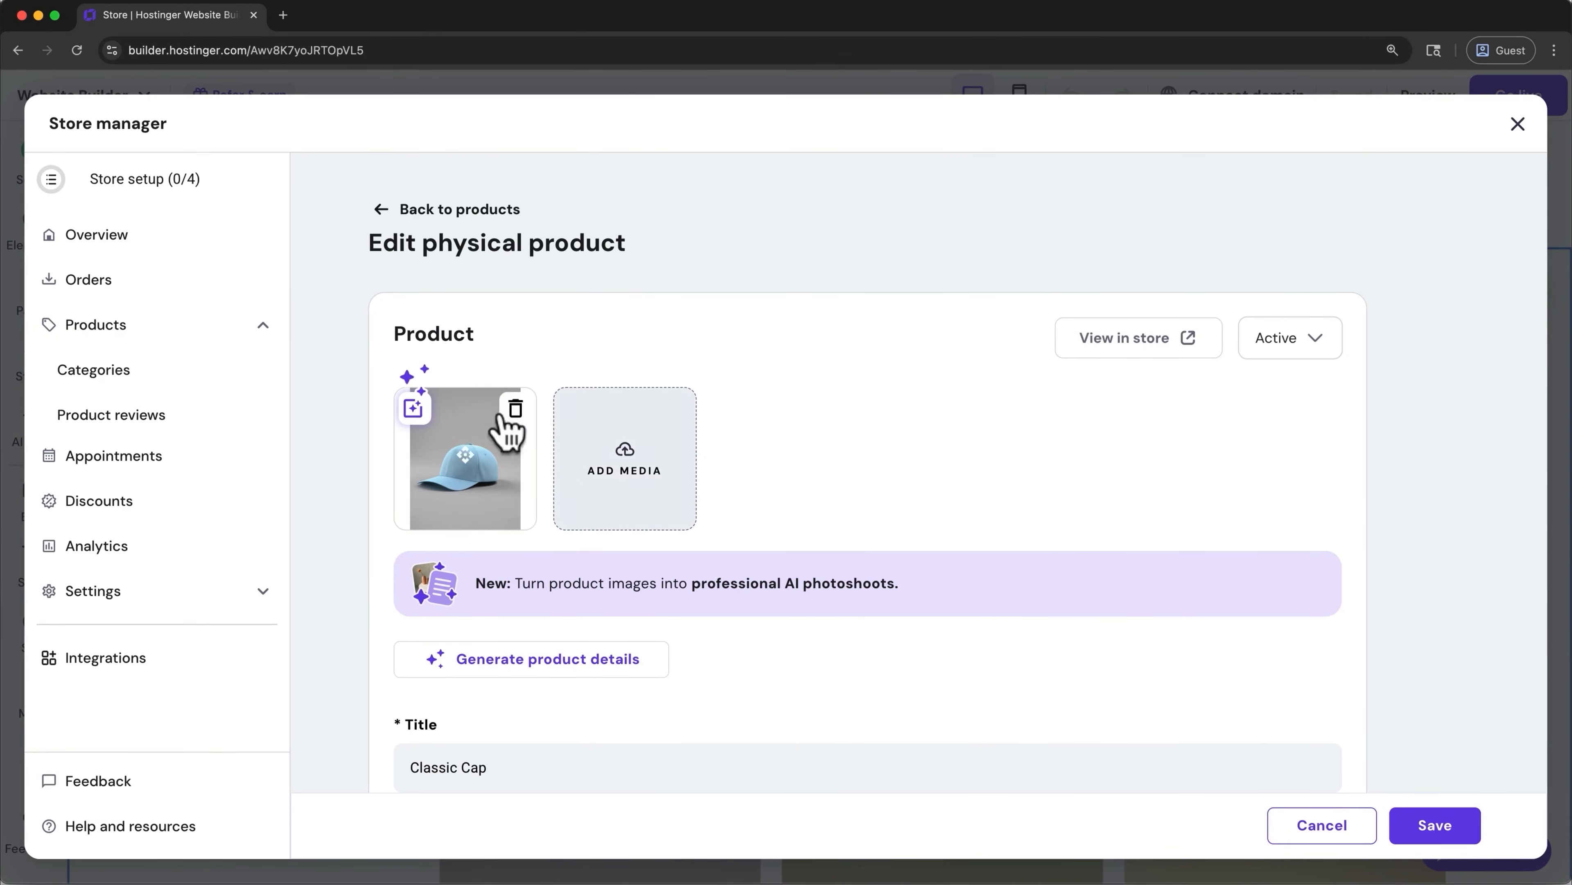
left_click(415, 412)
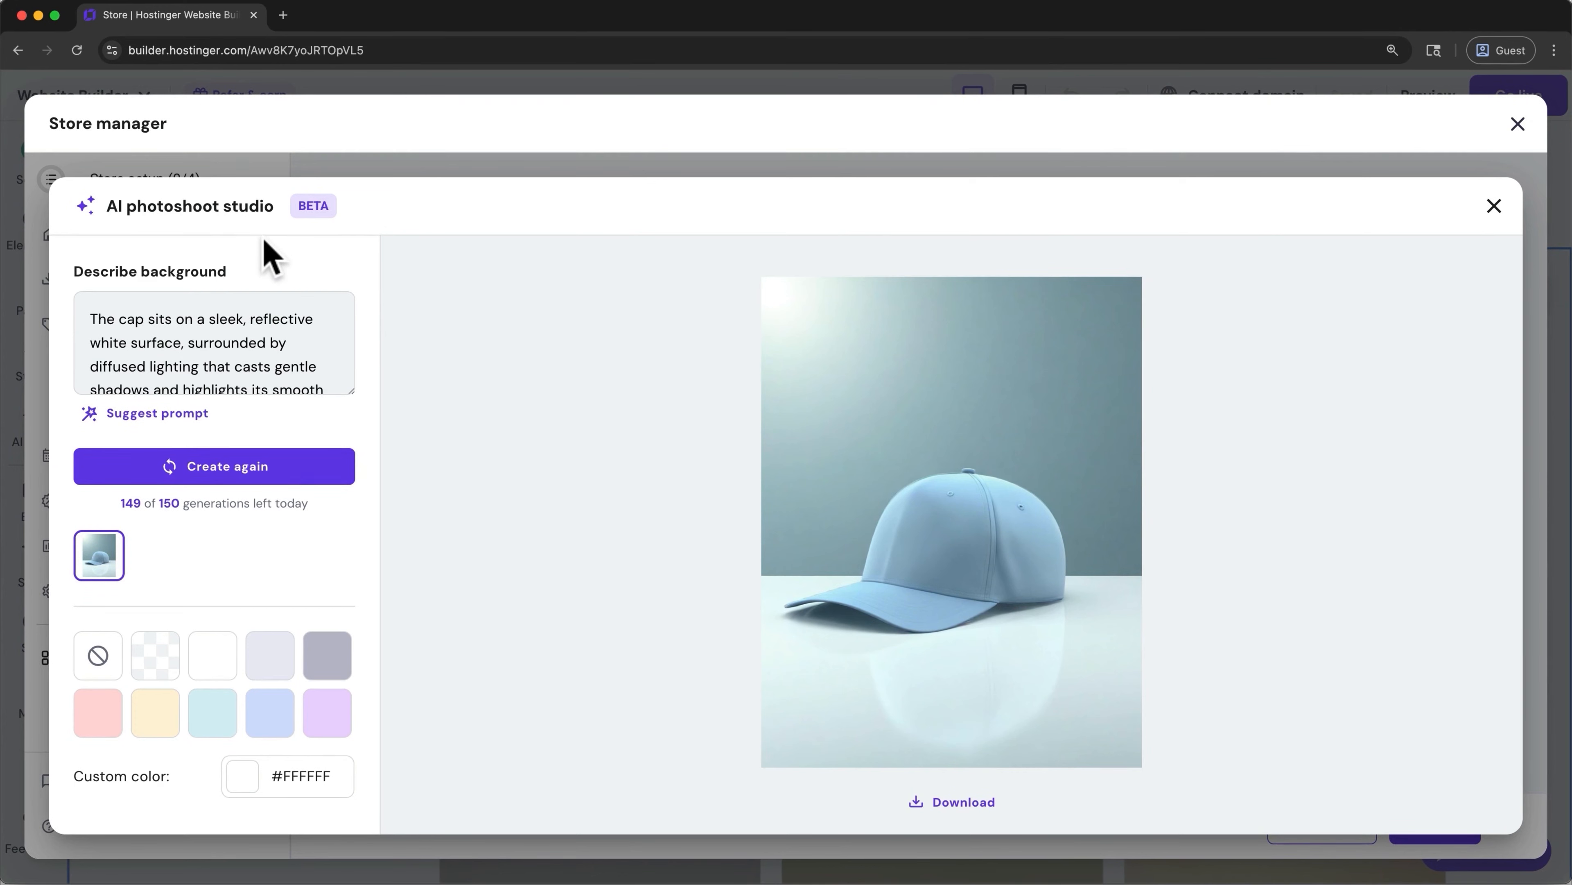
left_click(1495, 205)
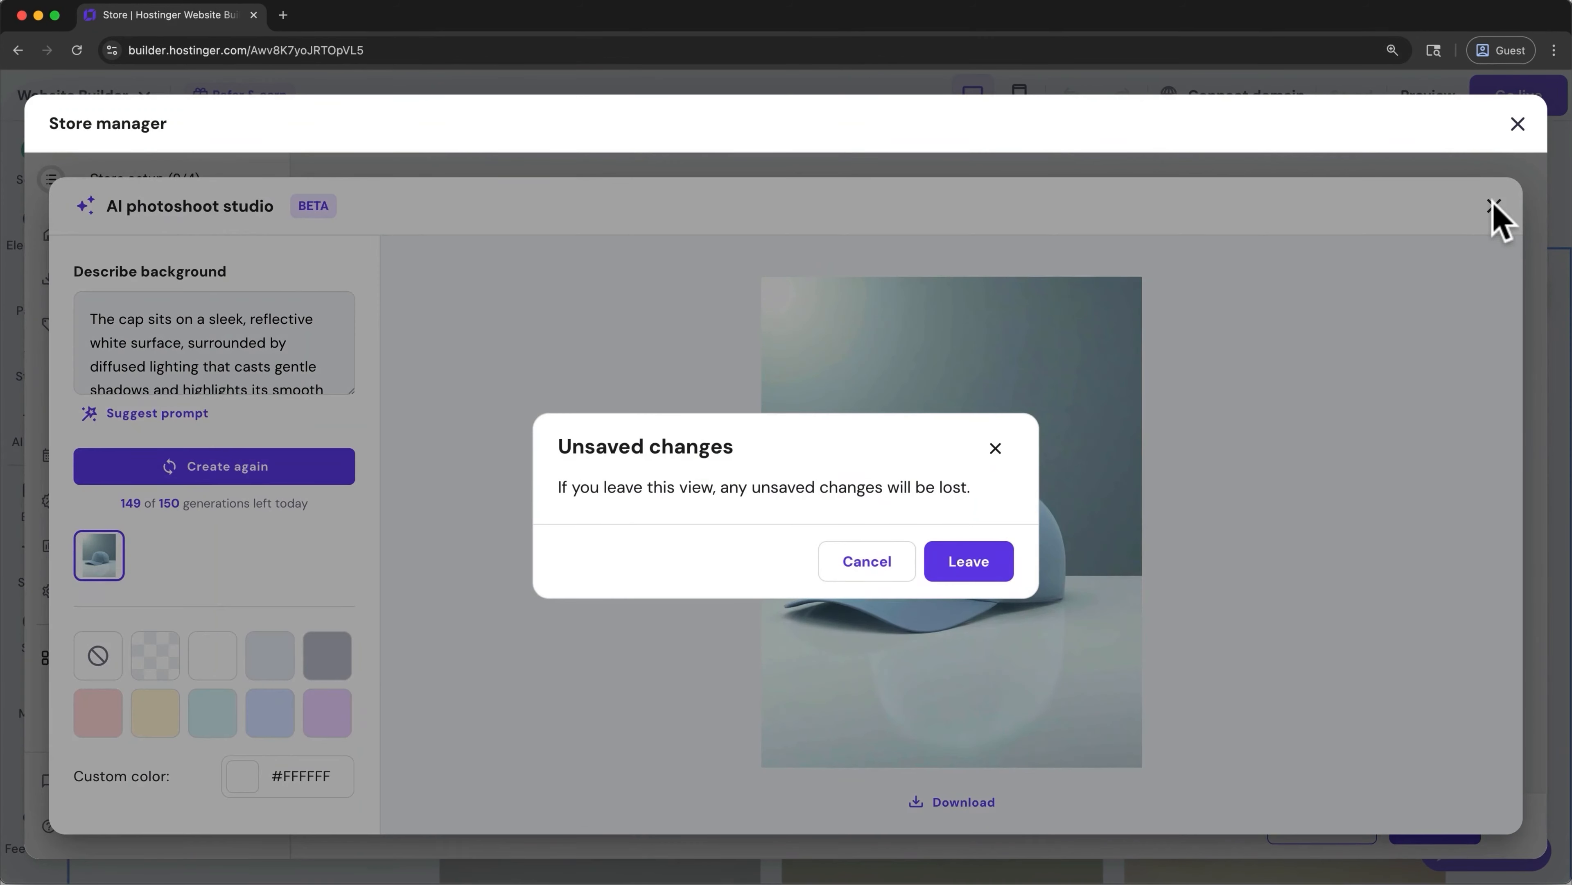
left_click(1004, 561)
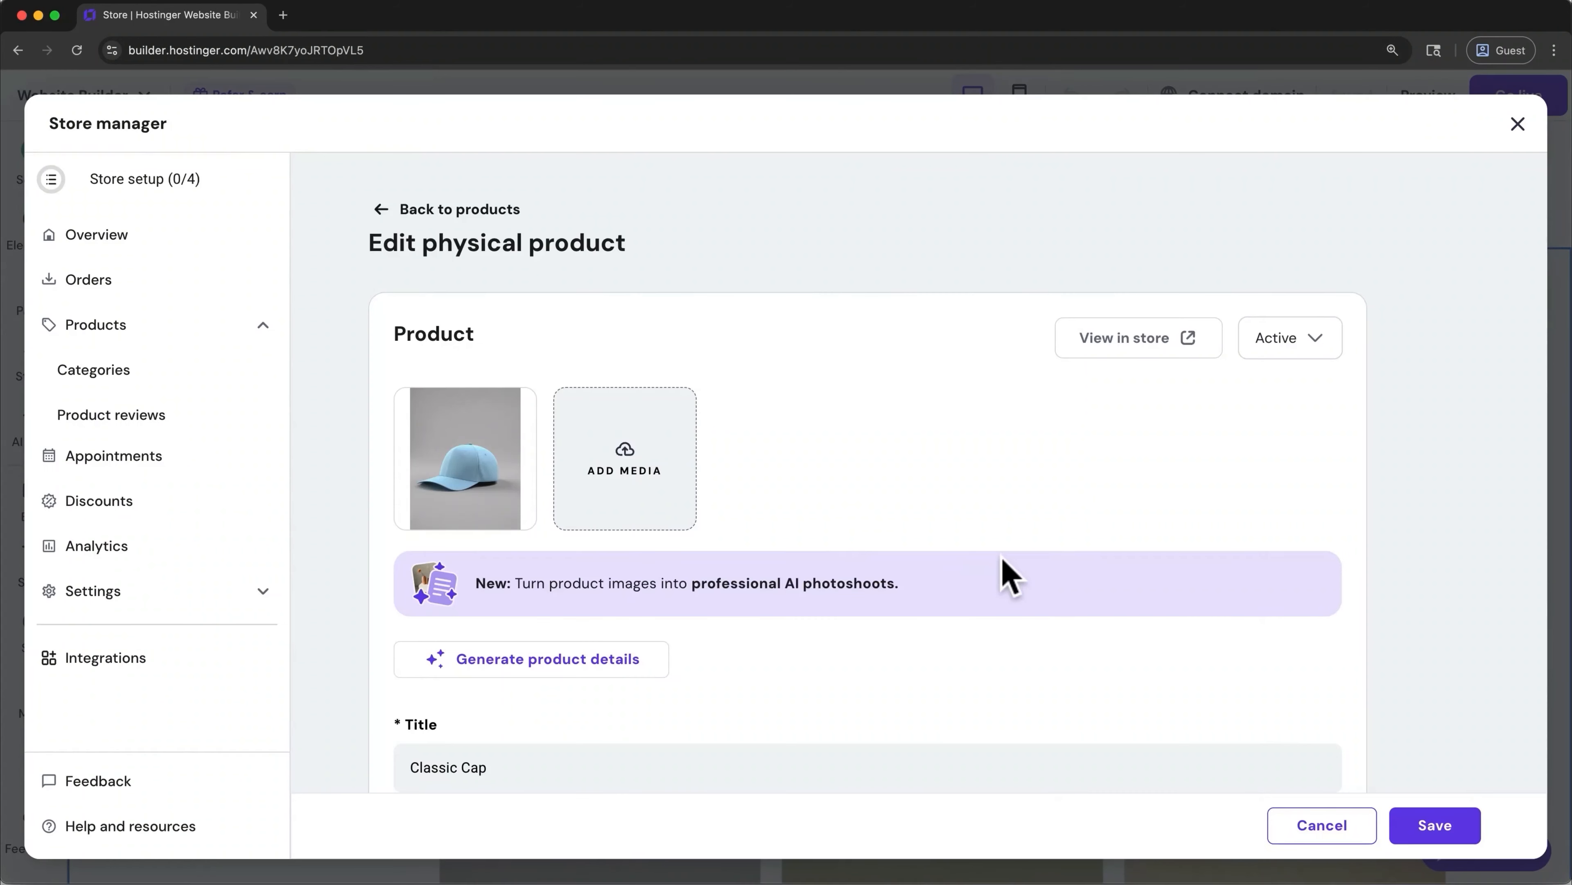
- Examine the Classic Cap's title, subtitle, ribbon and description fields, including the AI Writer choices for the description
scroll(1009, 576, "down", 4)
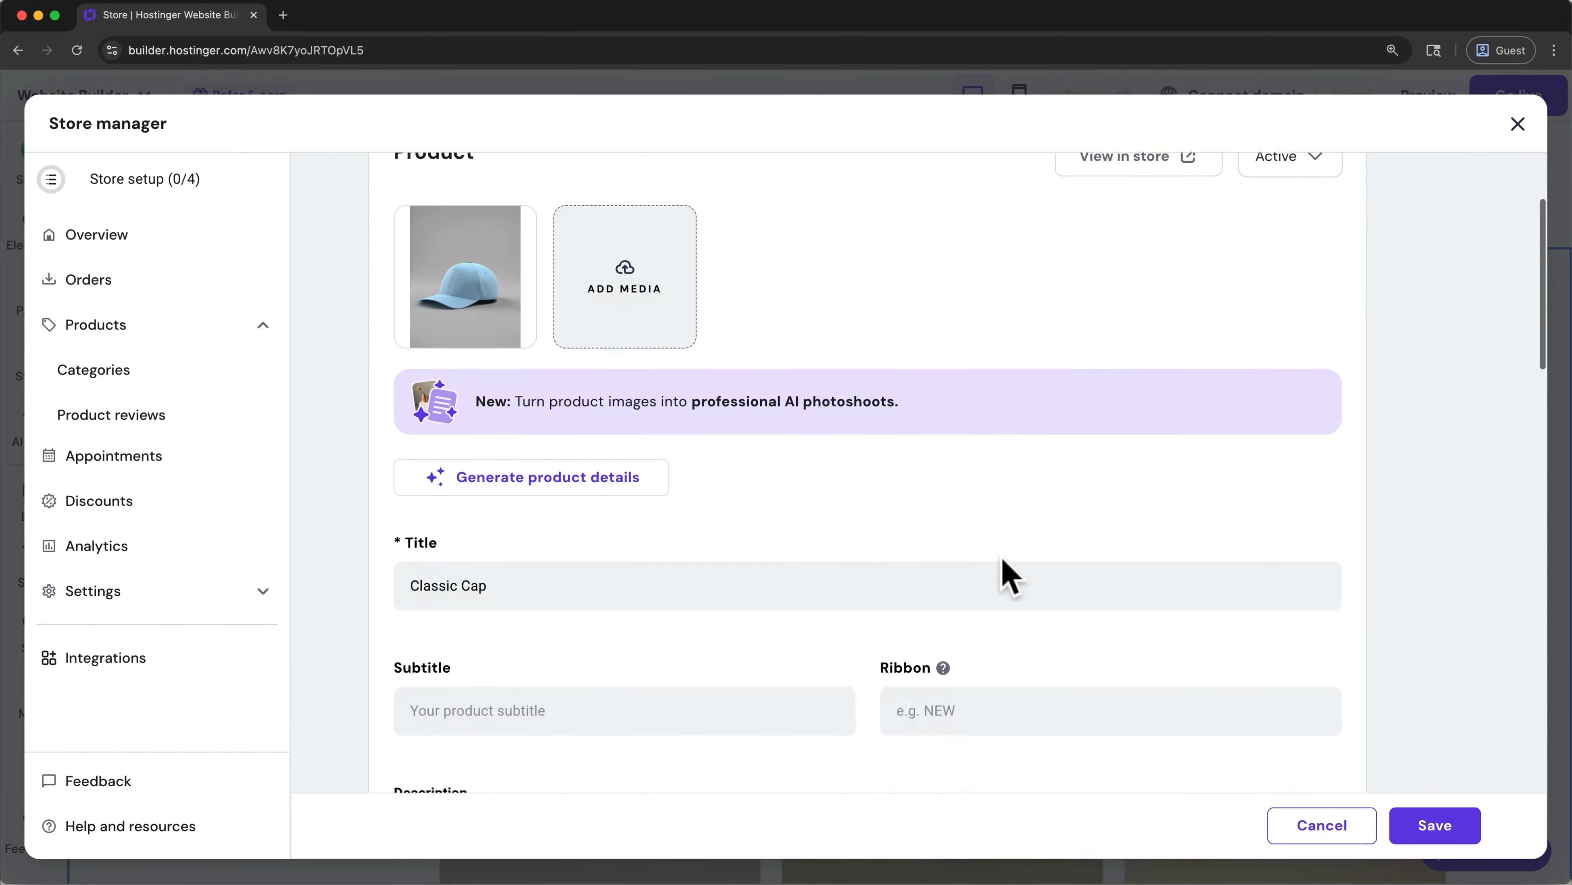
scroll(896, 555, "down", 5)
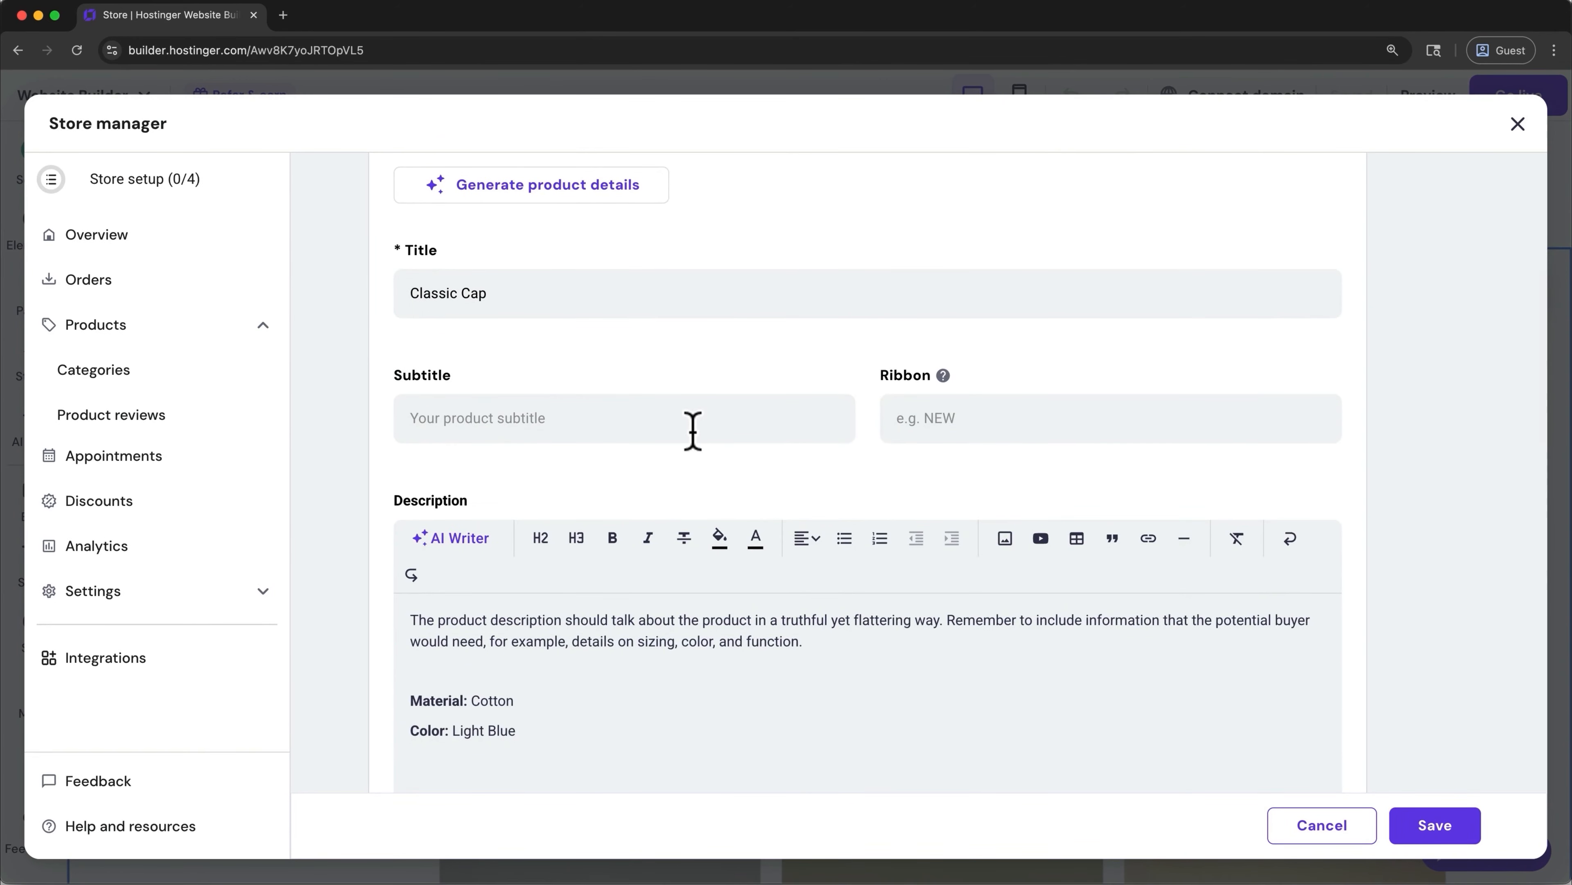
mouse_move(940, 377)
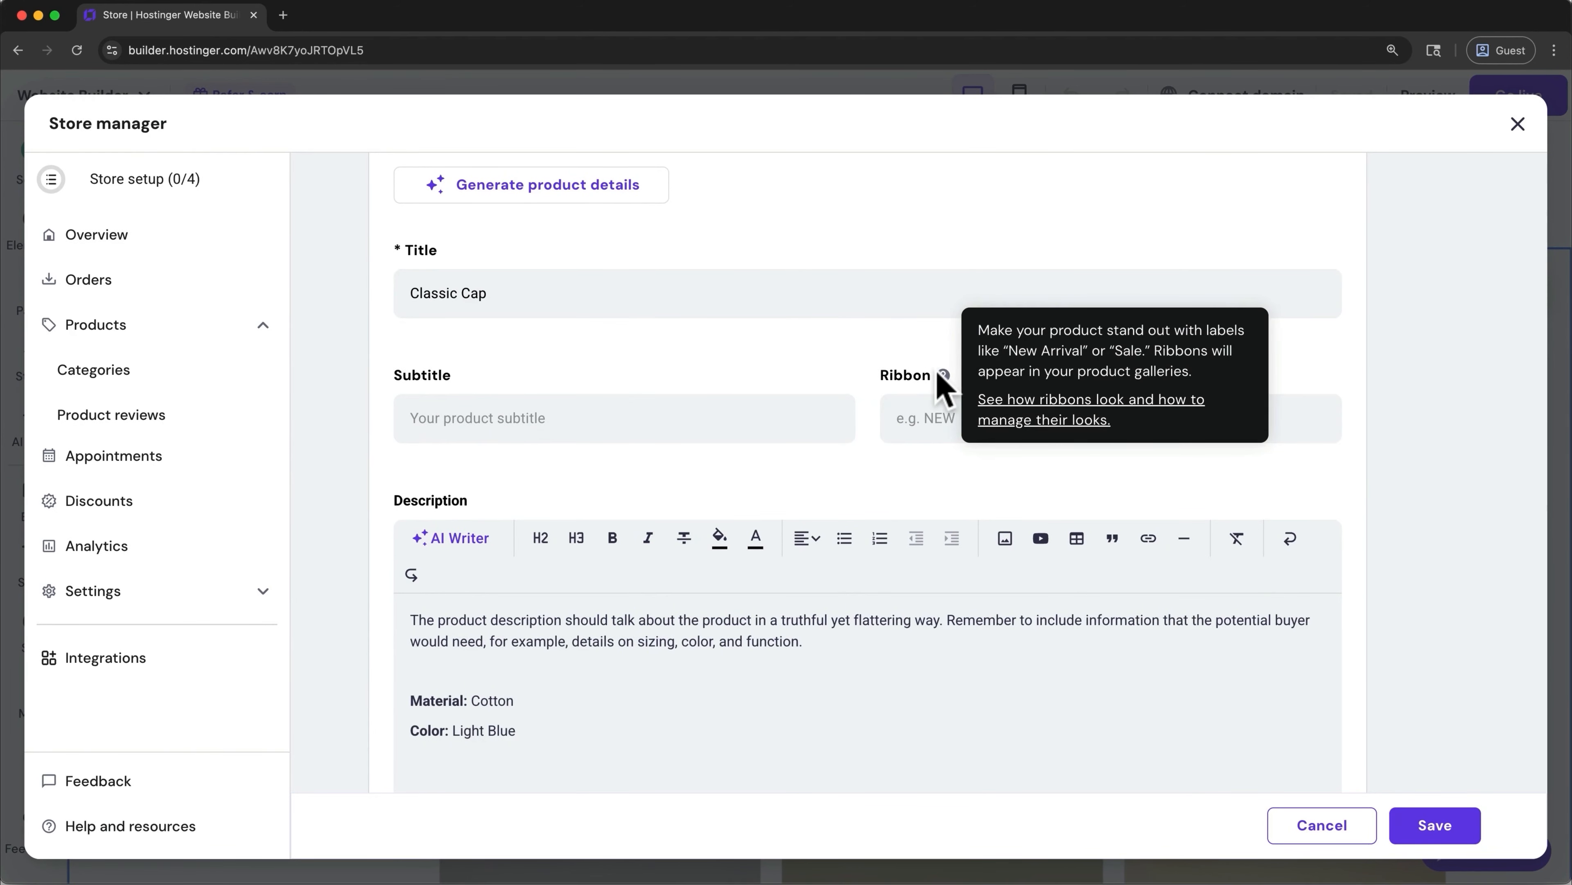
scroll(909, 632, "down", 5)
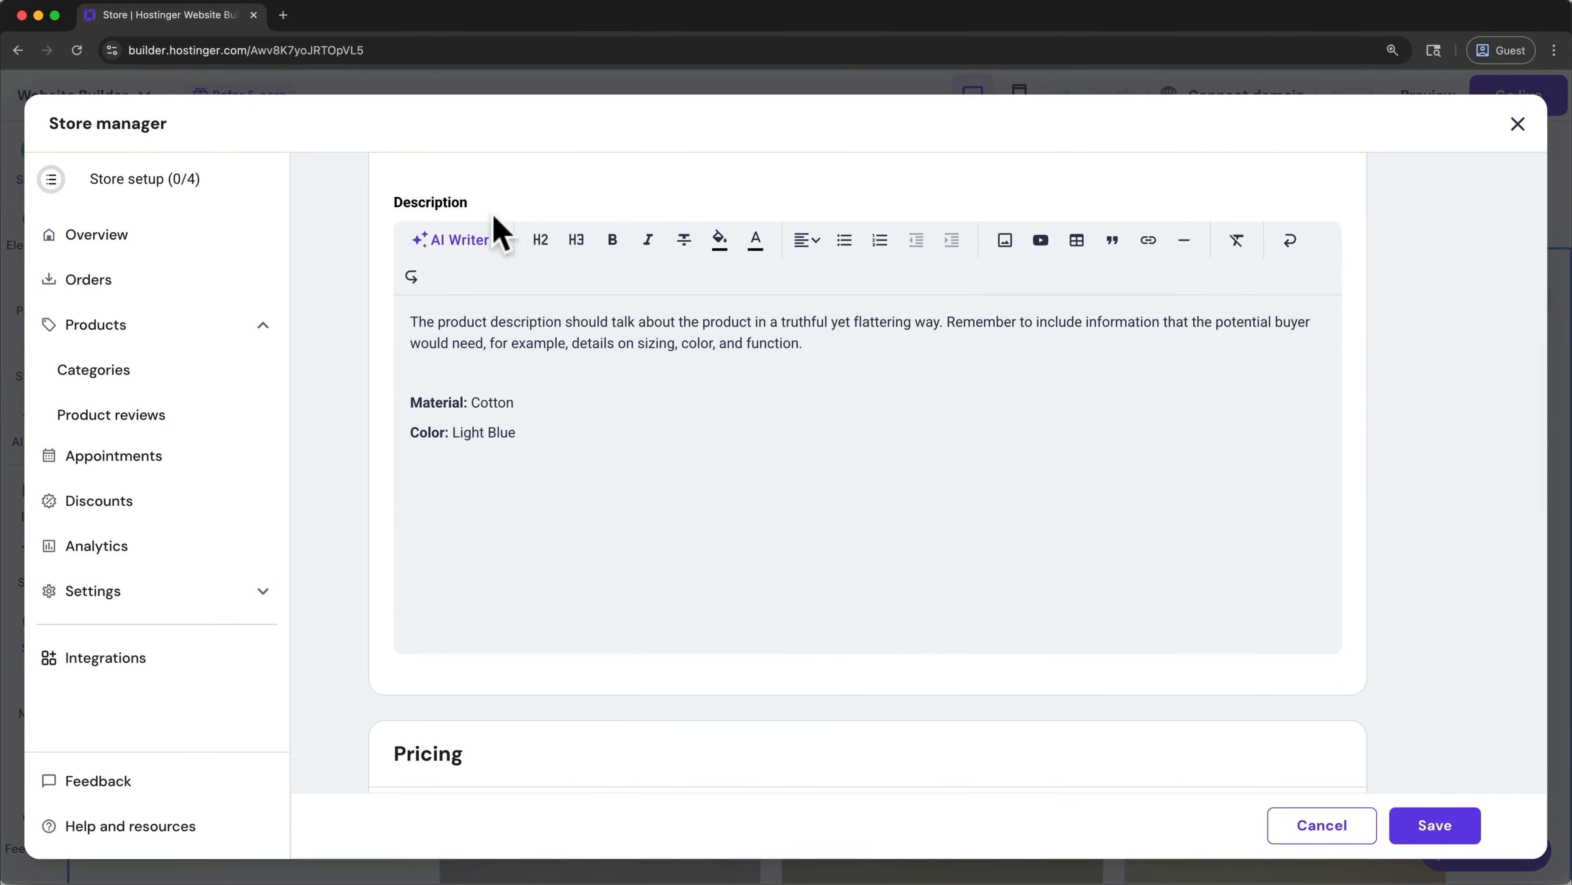
left_click(464, 236)
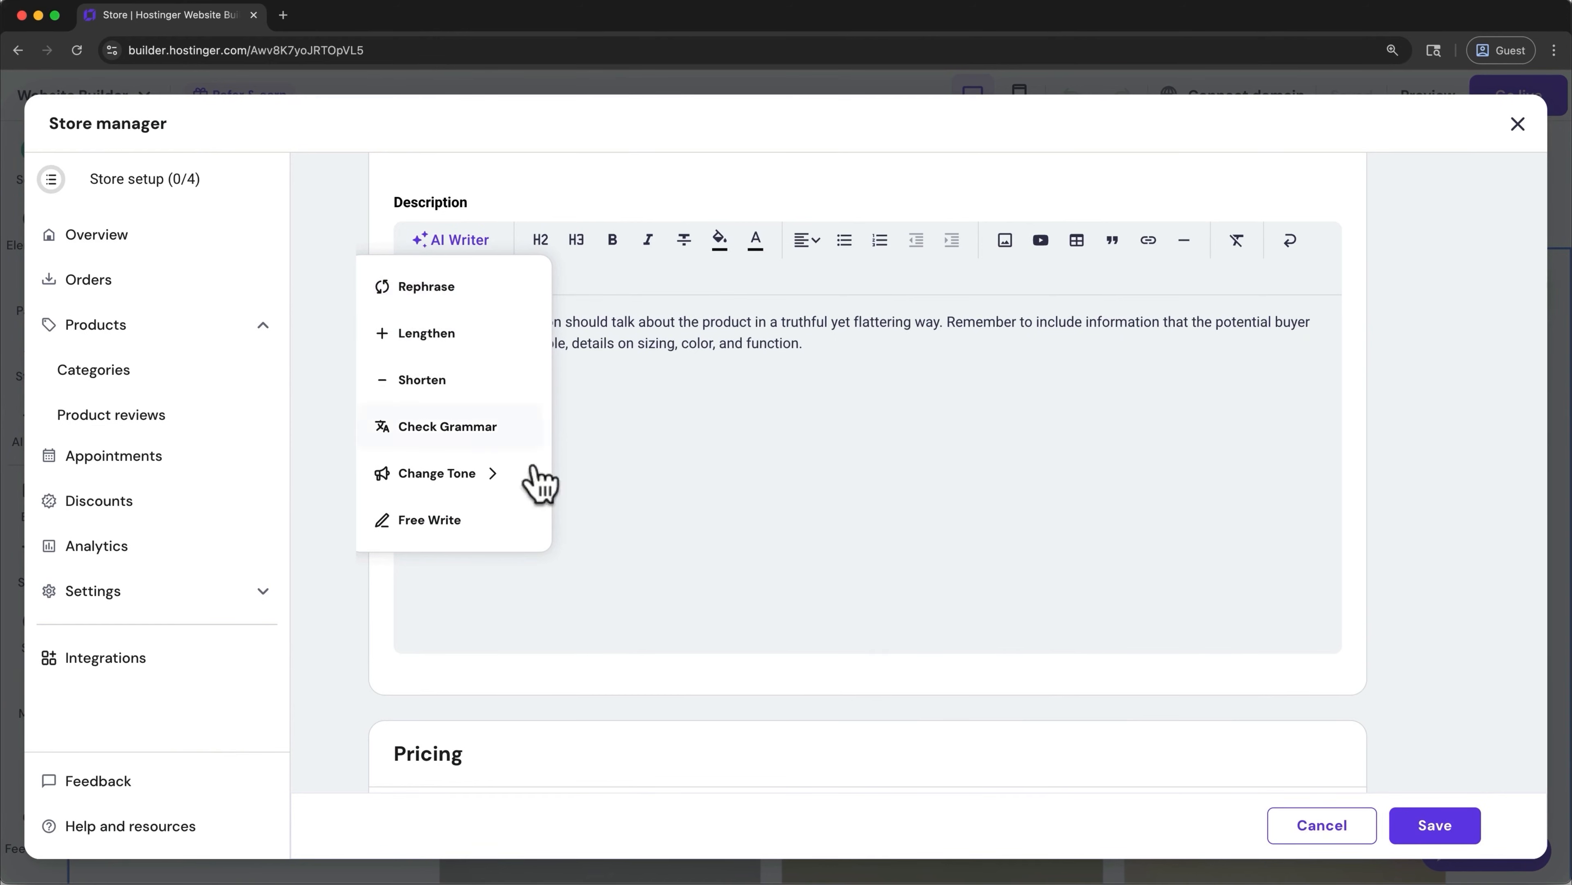
left_click(730, 428)
- Review the Classic Cap's pricing, info sections, options, custom field, categories and related products settings, and save the product
scroll(730, 428, "down", 6)
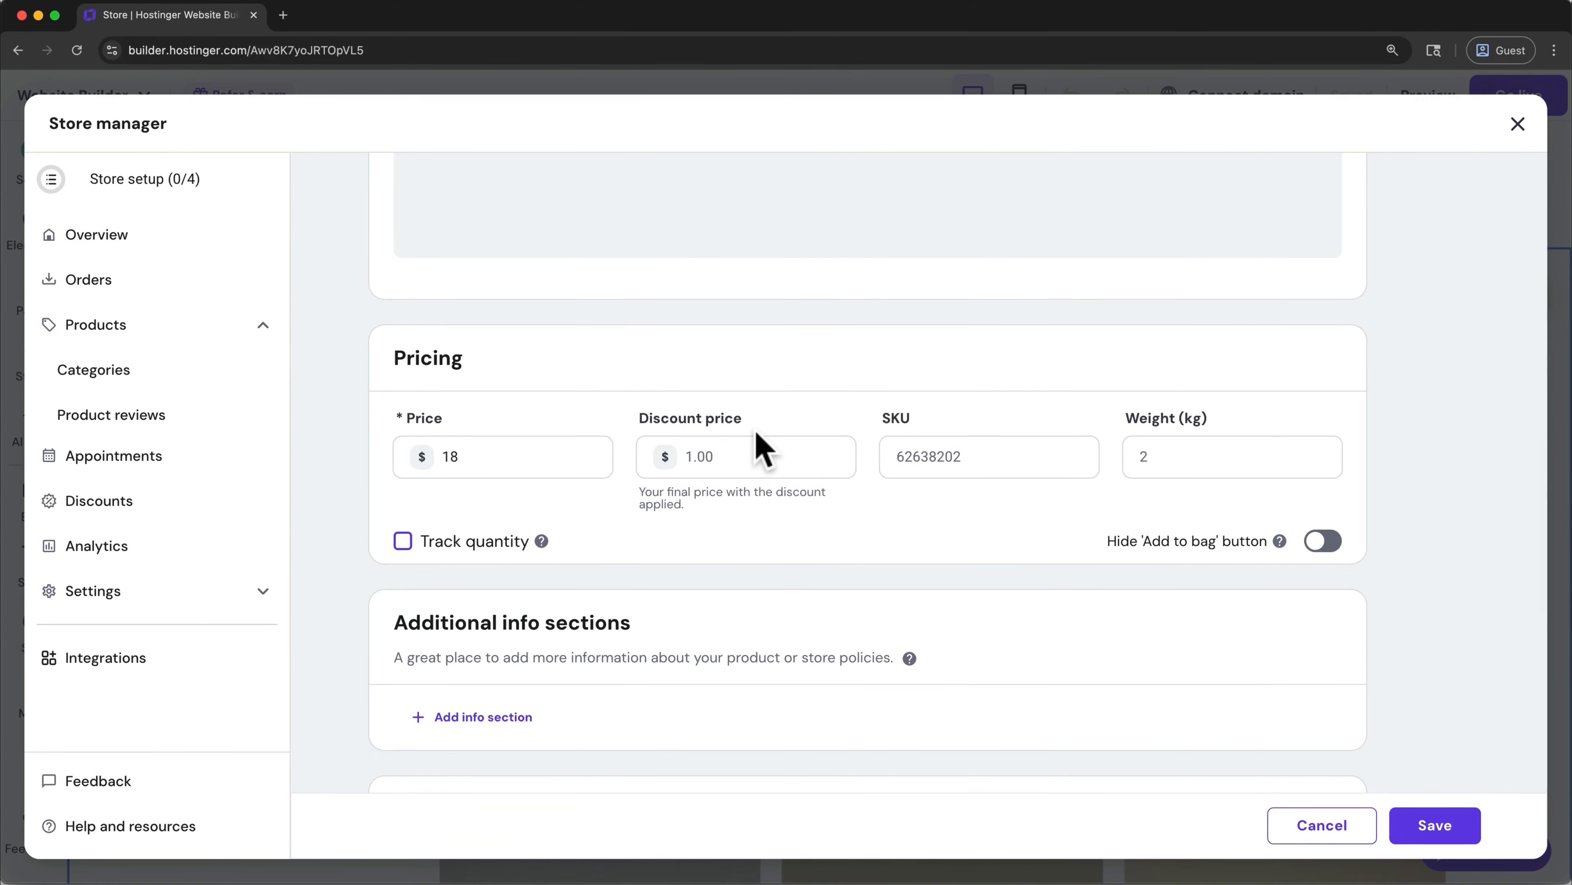
scroll(759, 447, "down", 4)
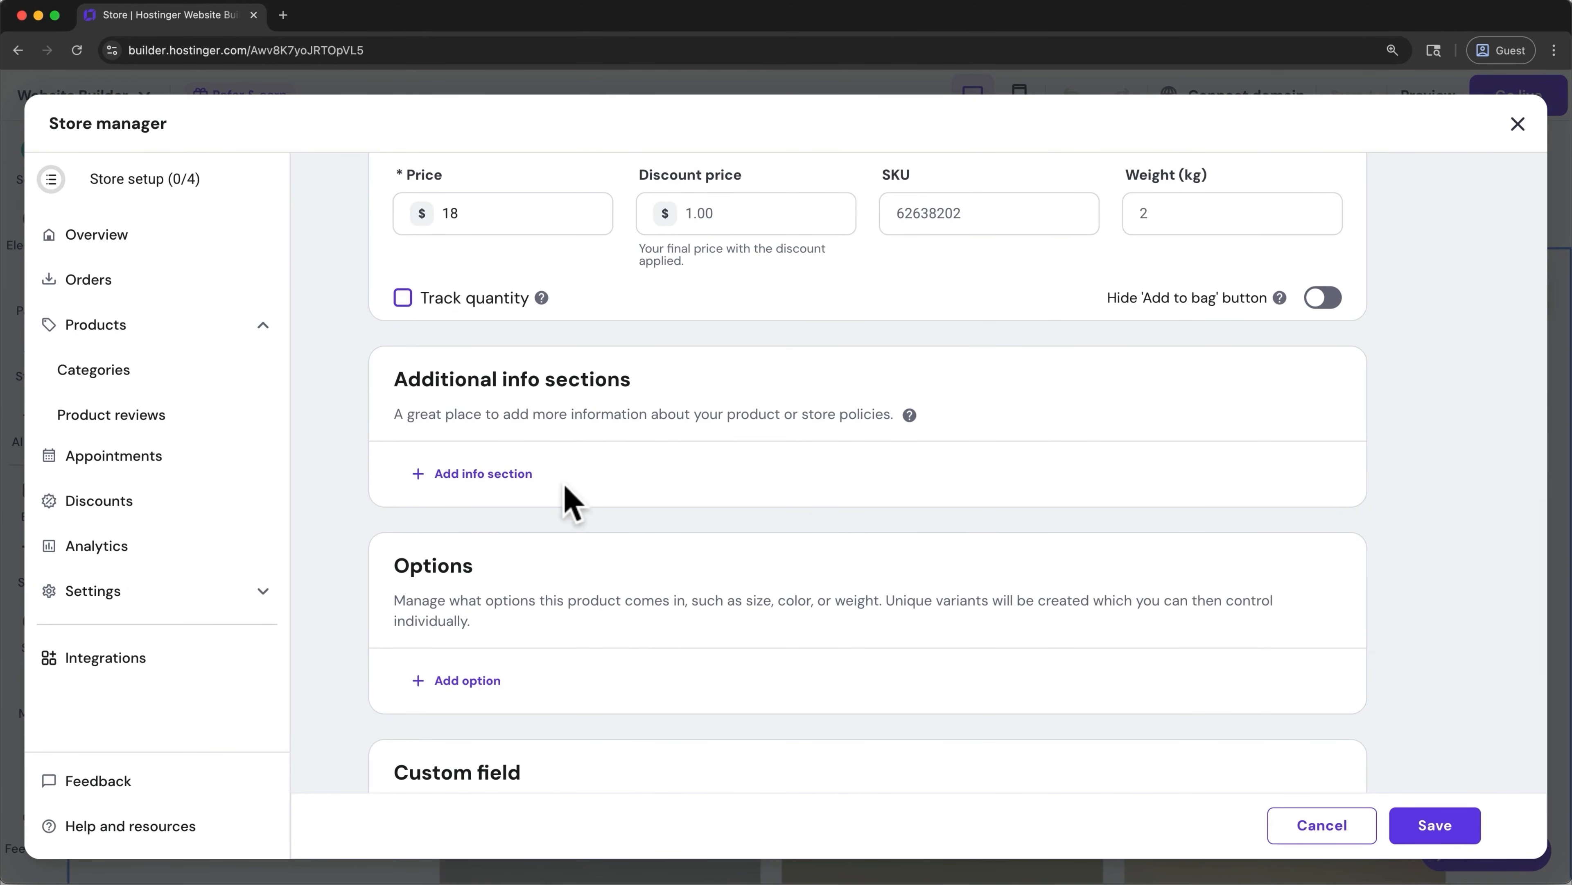
left_click(481, 691)
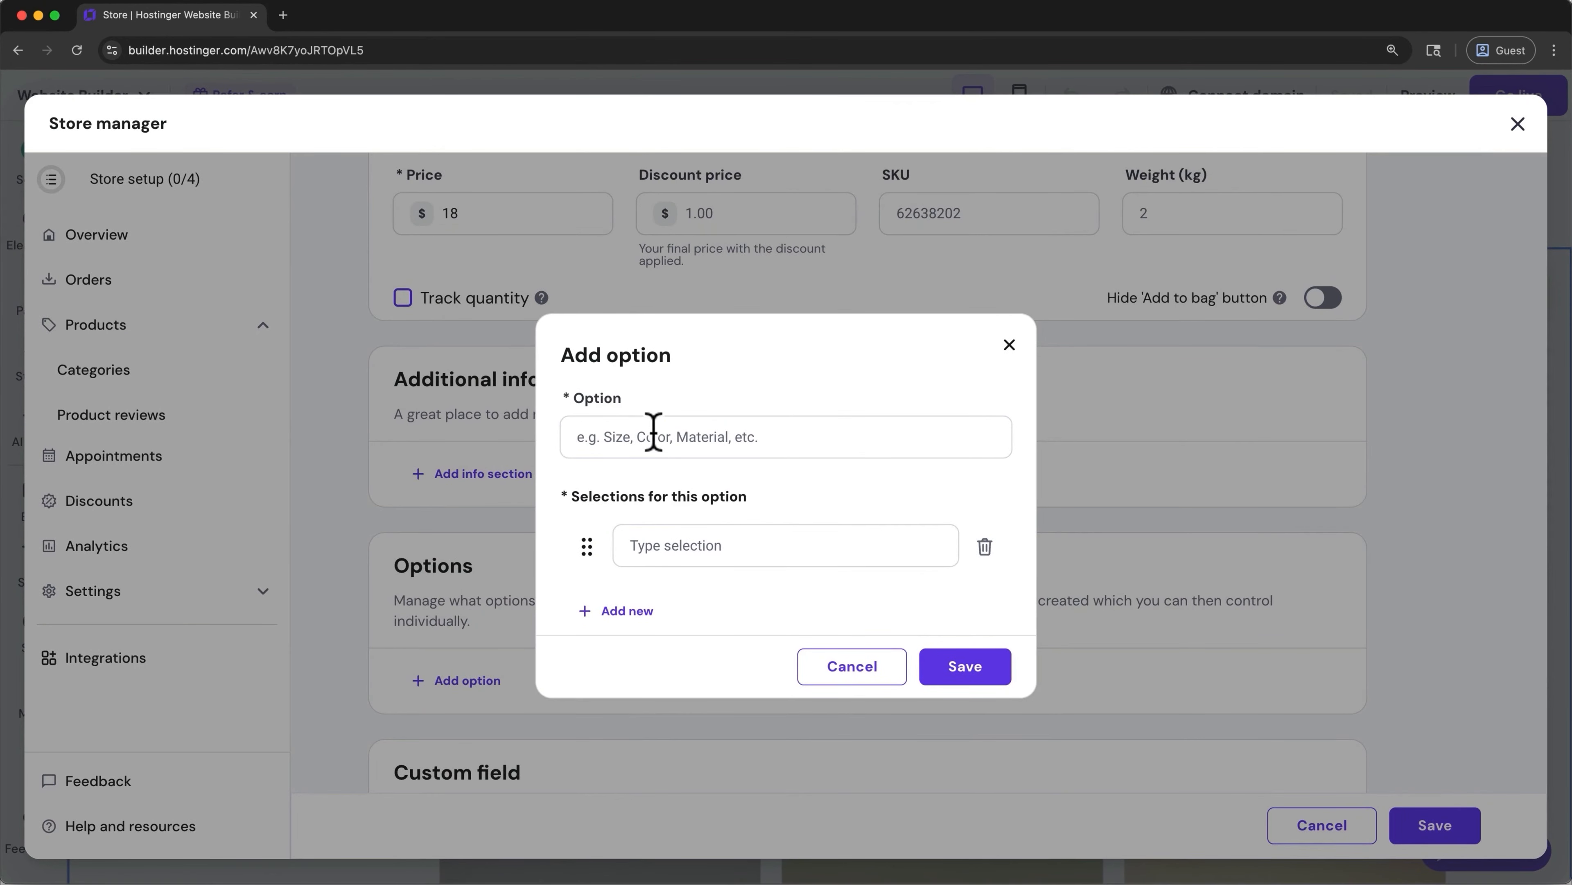
left_click(829, 677)
scroll(835, 688, "down", 2)
scroll(839, 688, "down", 5)
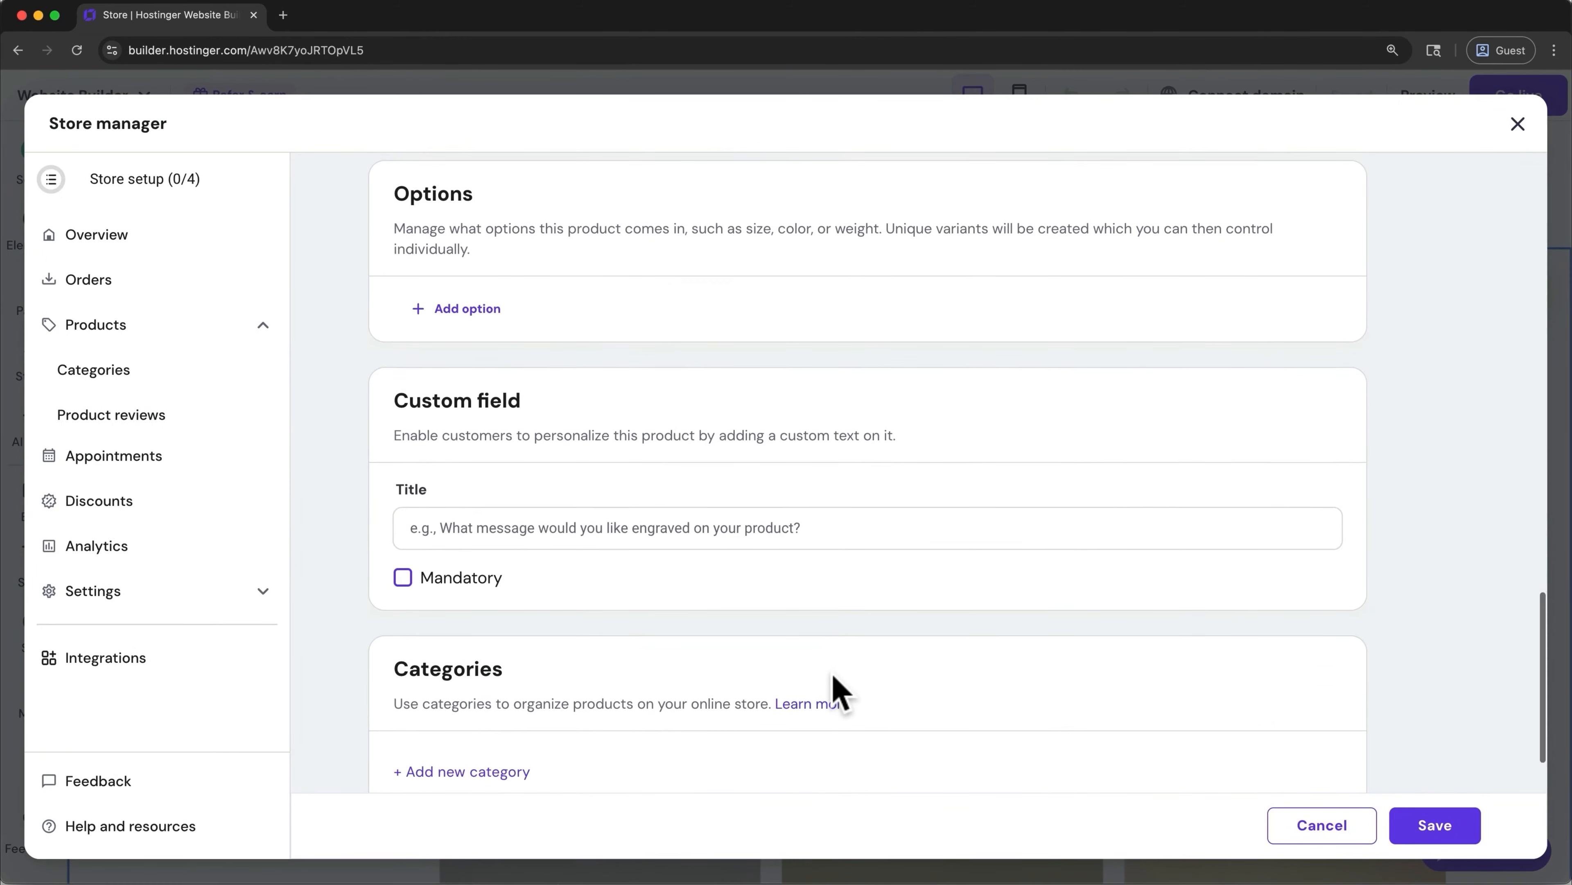
scroll(839, 694, "down", 1)
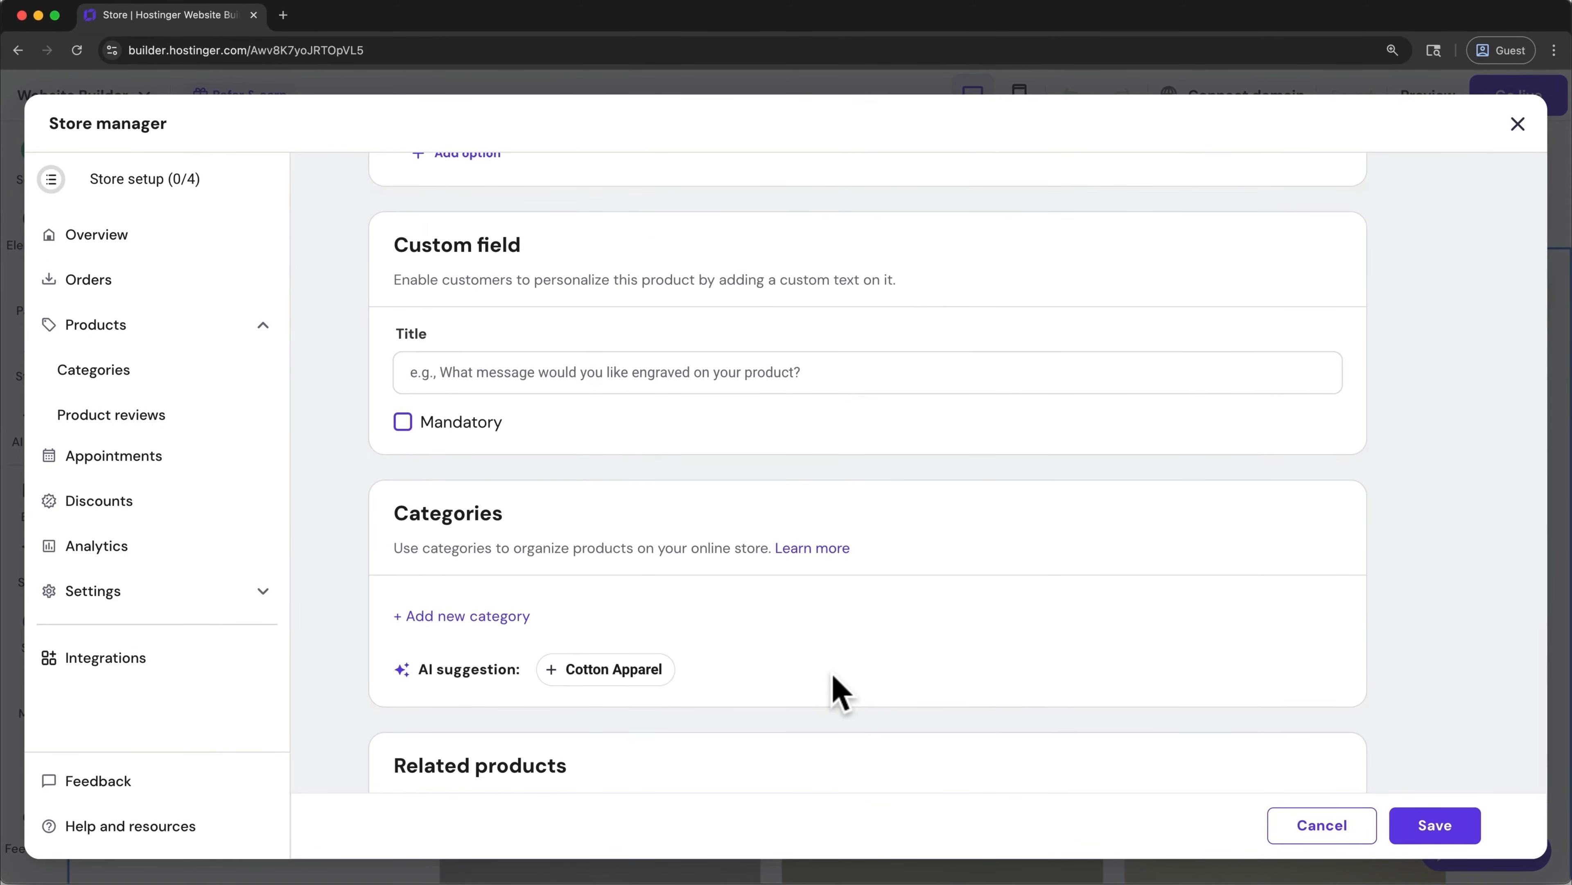
scroll(857, 678, "down", 4)
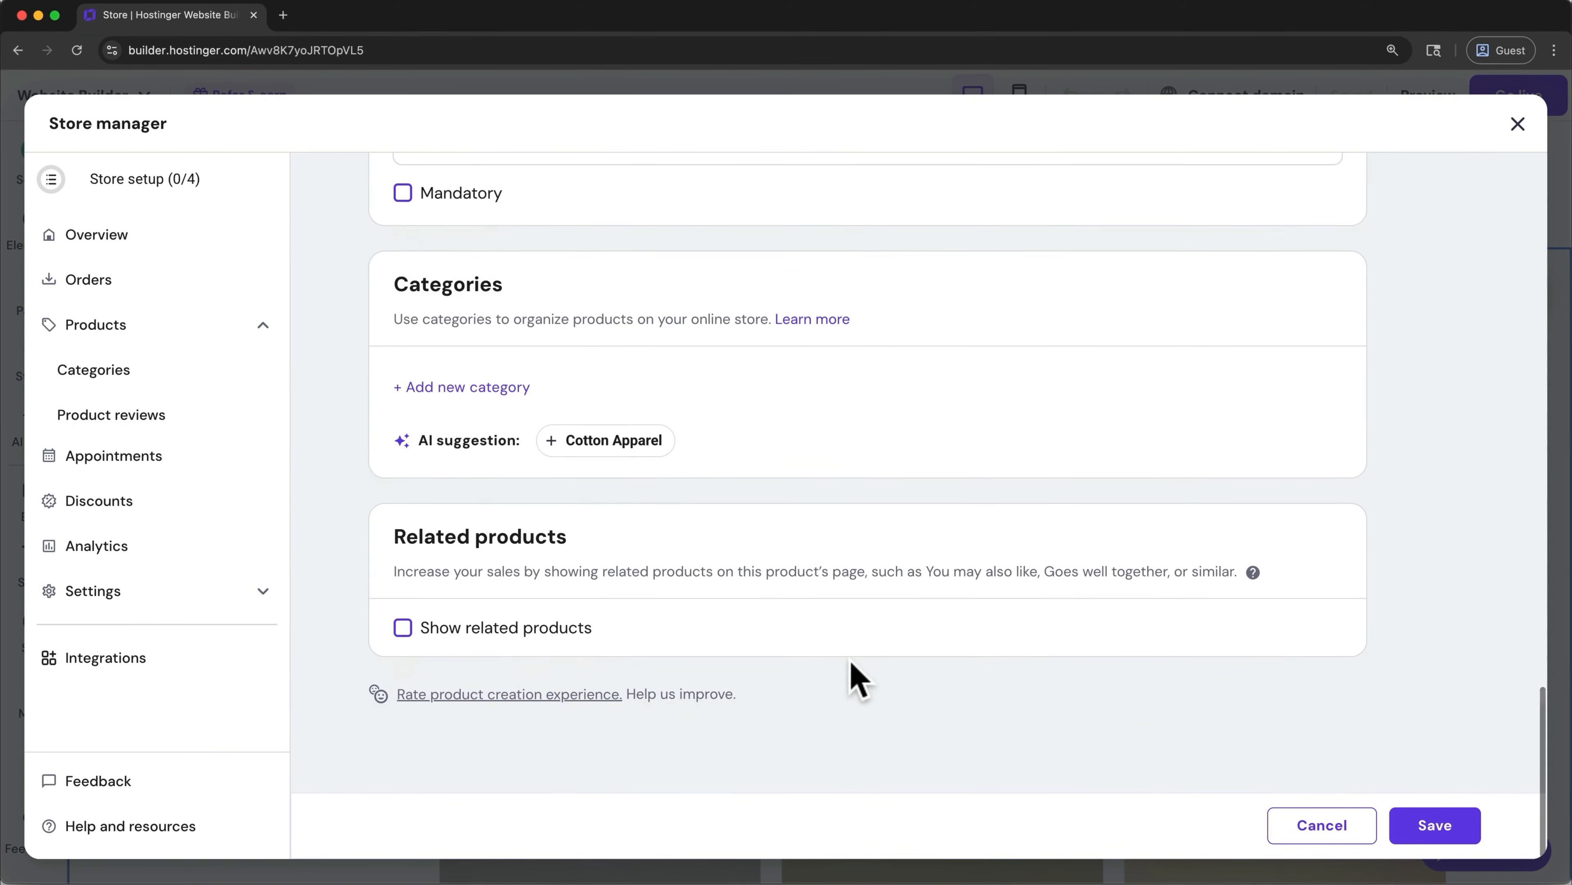
scroll(852, 663, "up", 20)
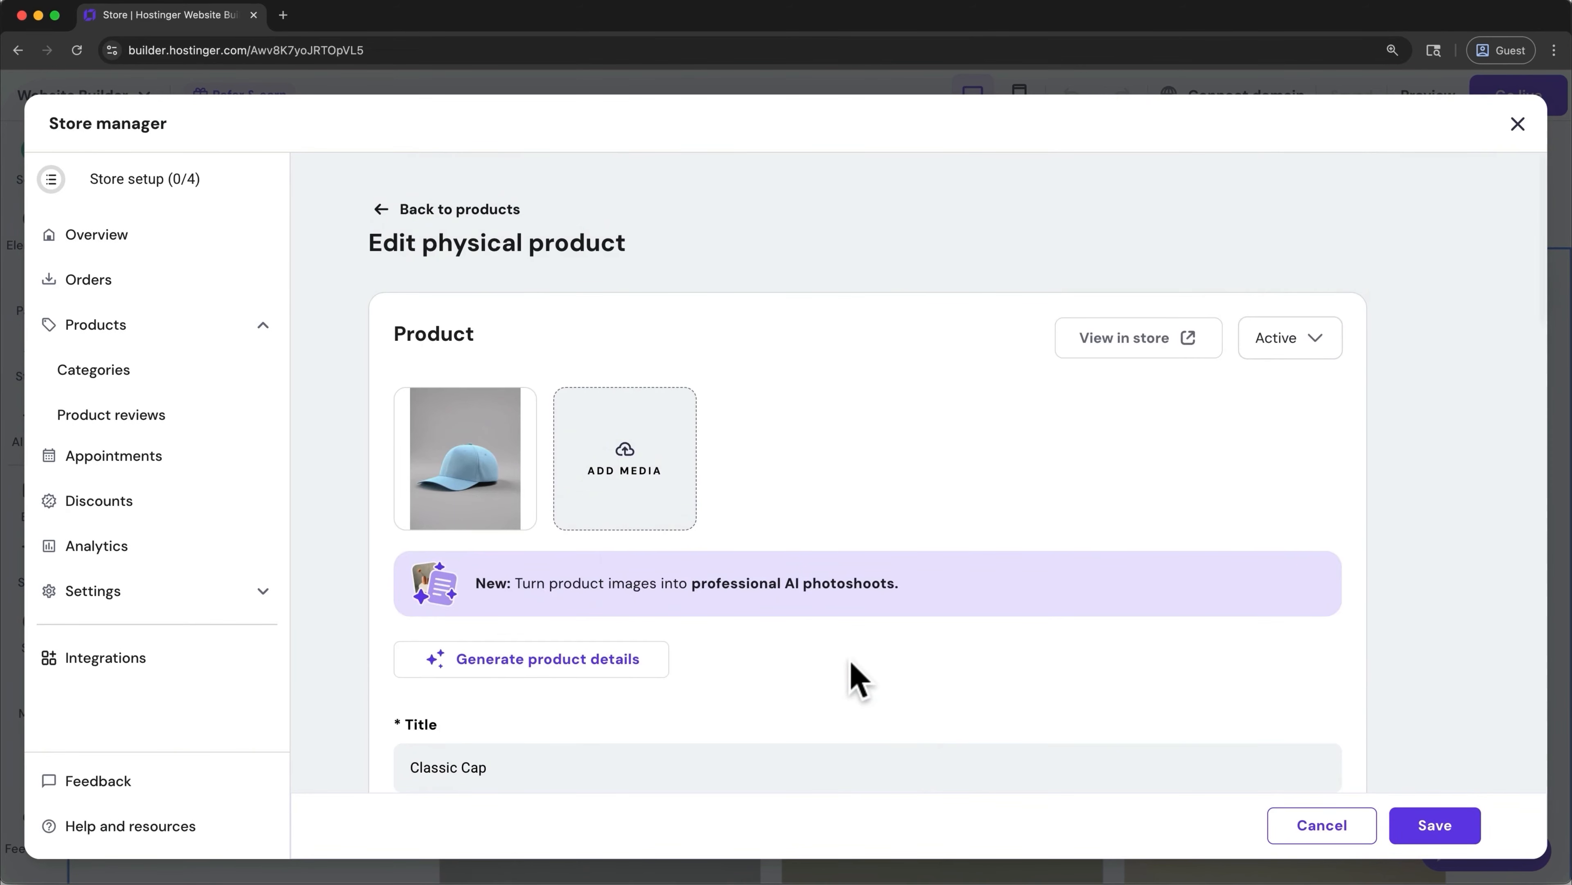
left_click(1435, 825)
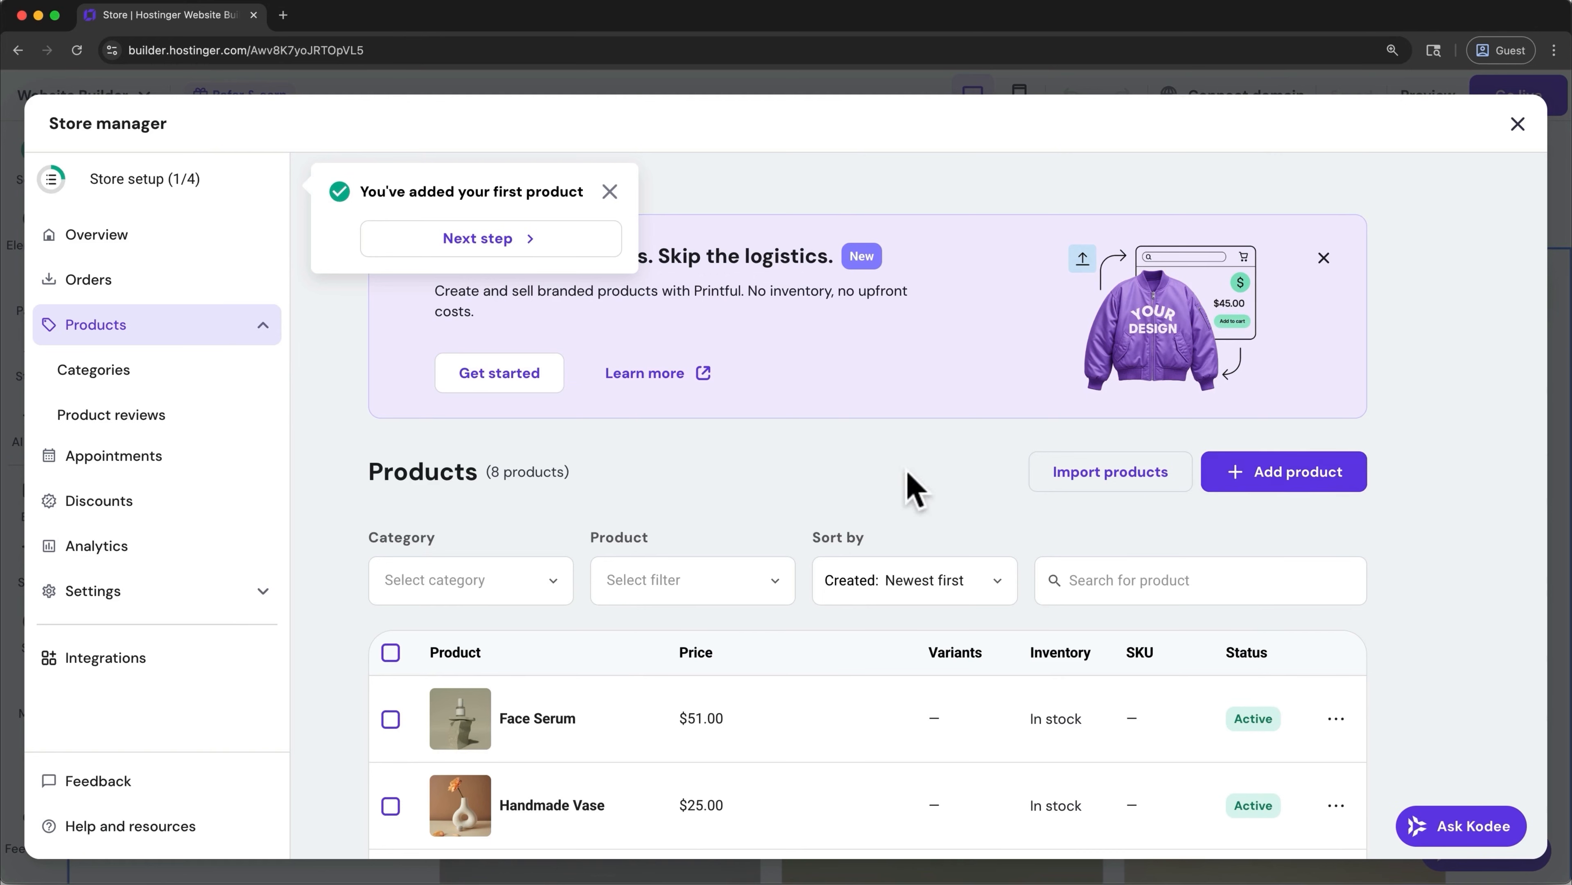
- Open the payment method task from the store setup checklist and look over the available payment settings
left_click(199, 181)
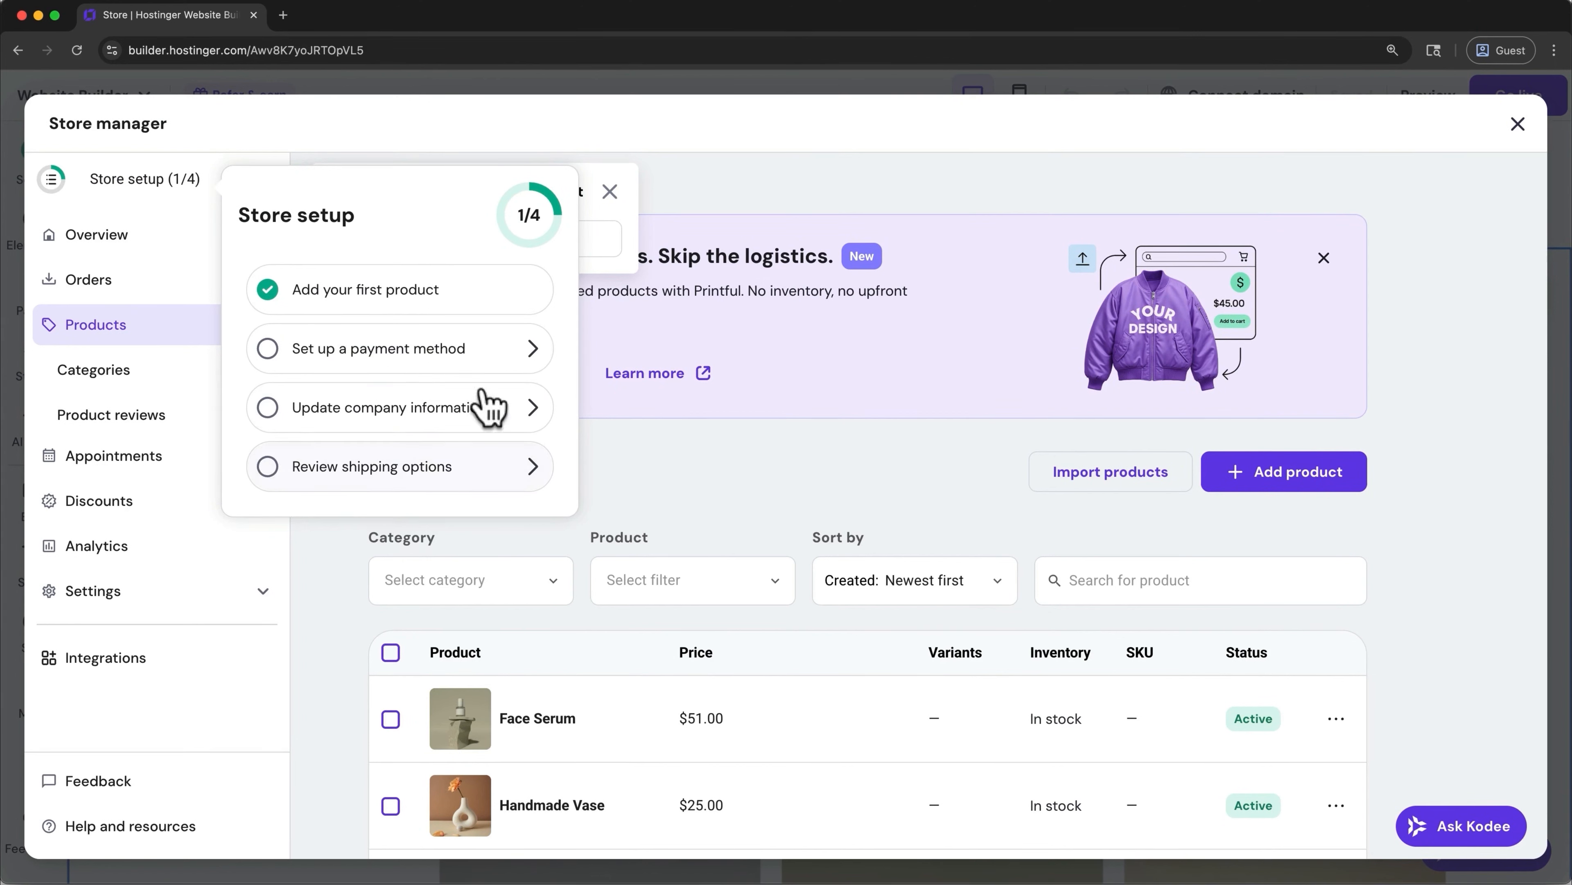
left_click(500, 351)
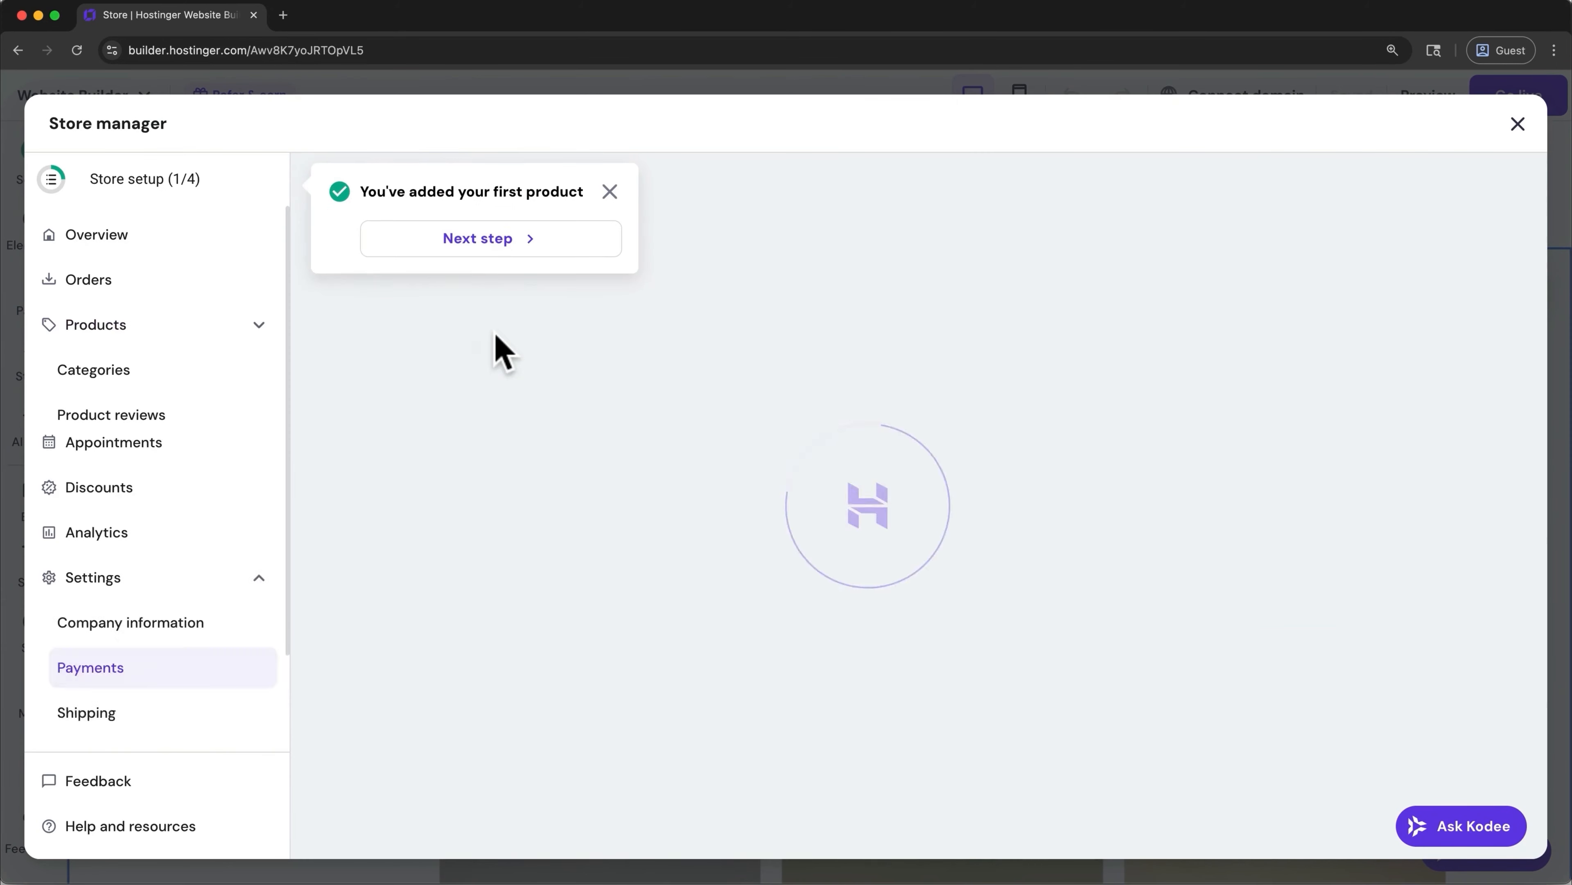
scroll(496, 334, "down", 10)
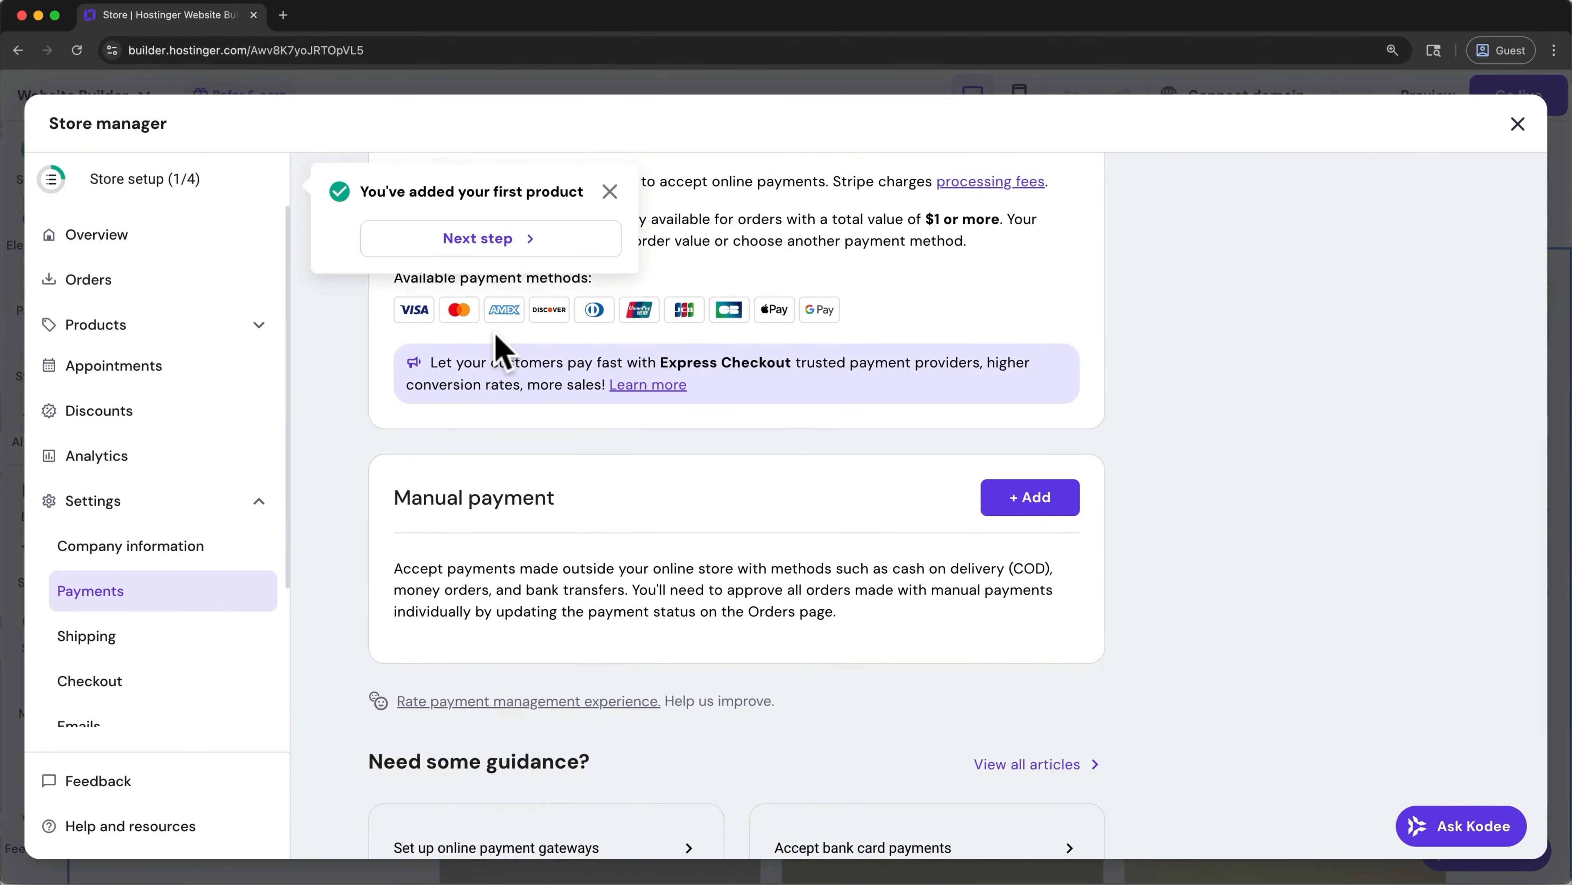
- Go to the store overview, dismiss the made-to-order goods promotion, and review the store setup tasks
left_click(519, 240)
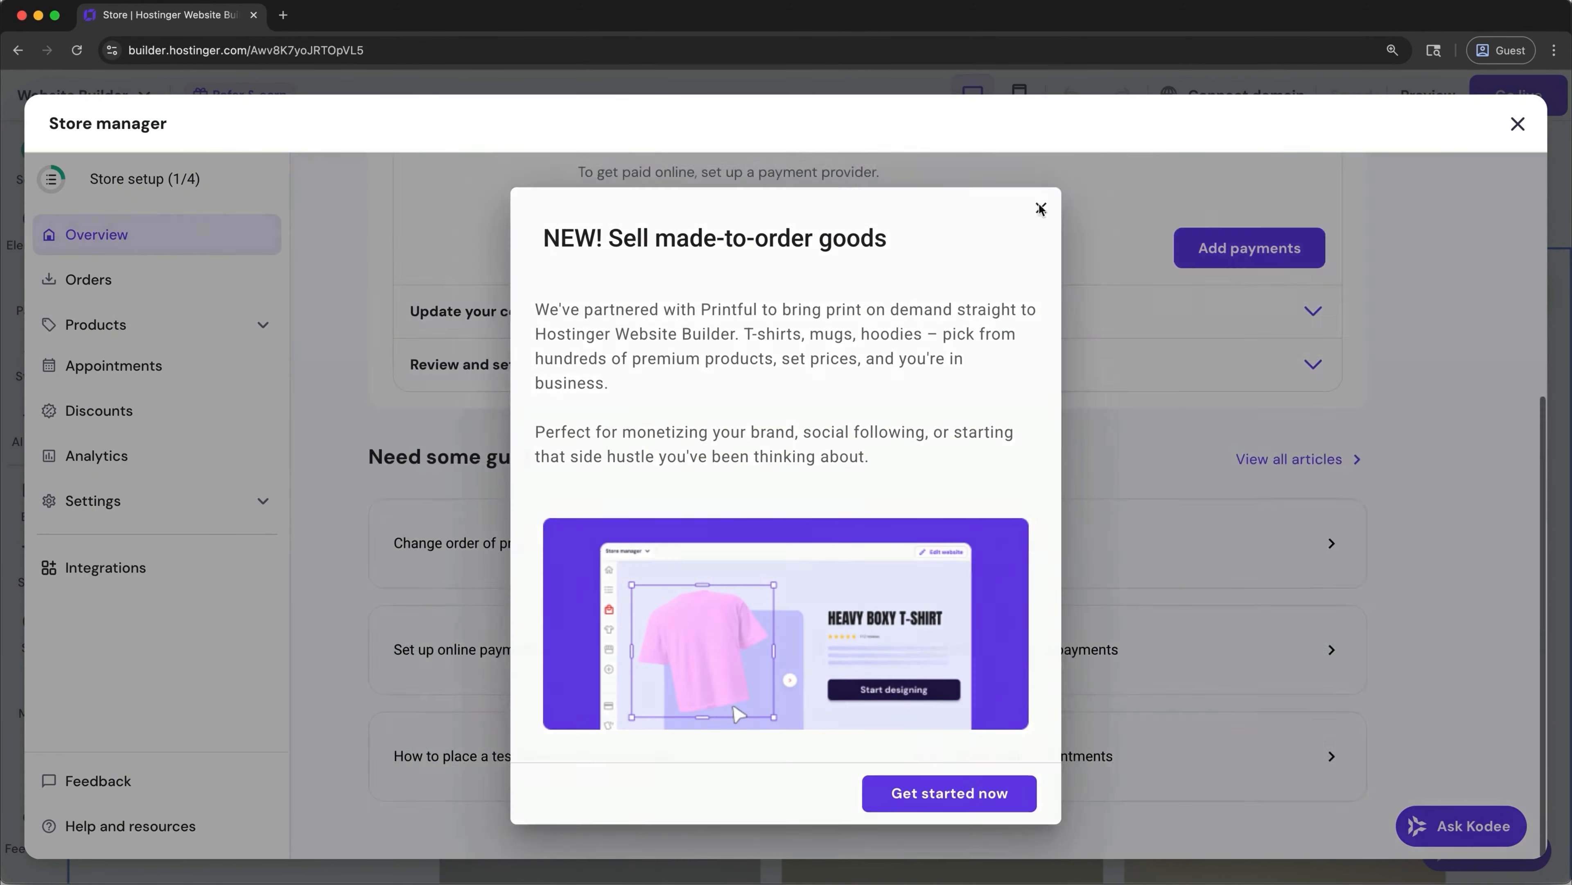
left_click(1042, 208)
left_click(143, 188)
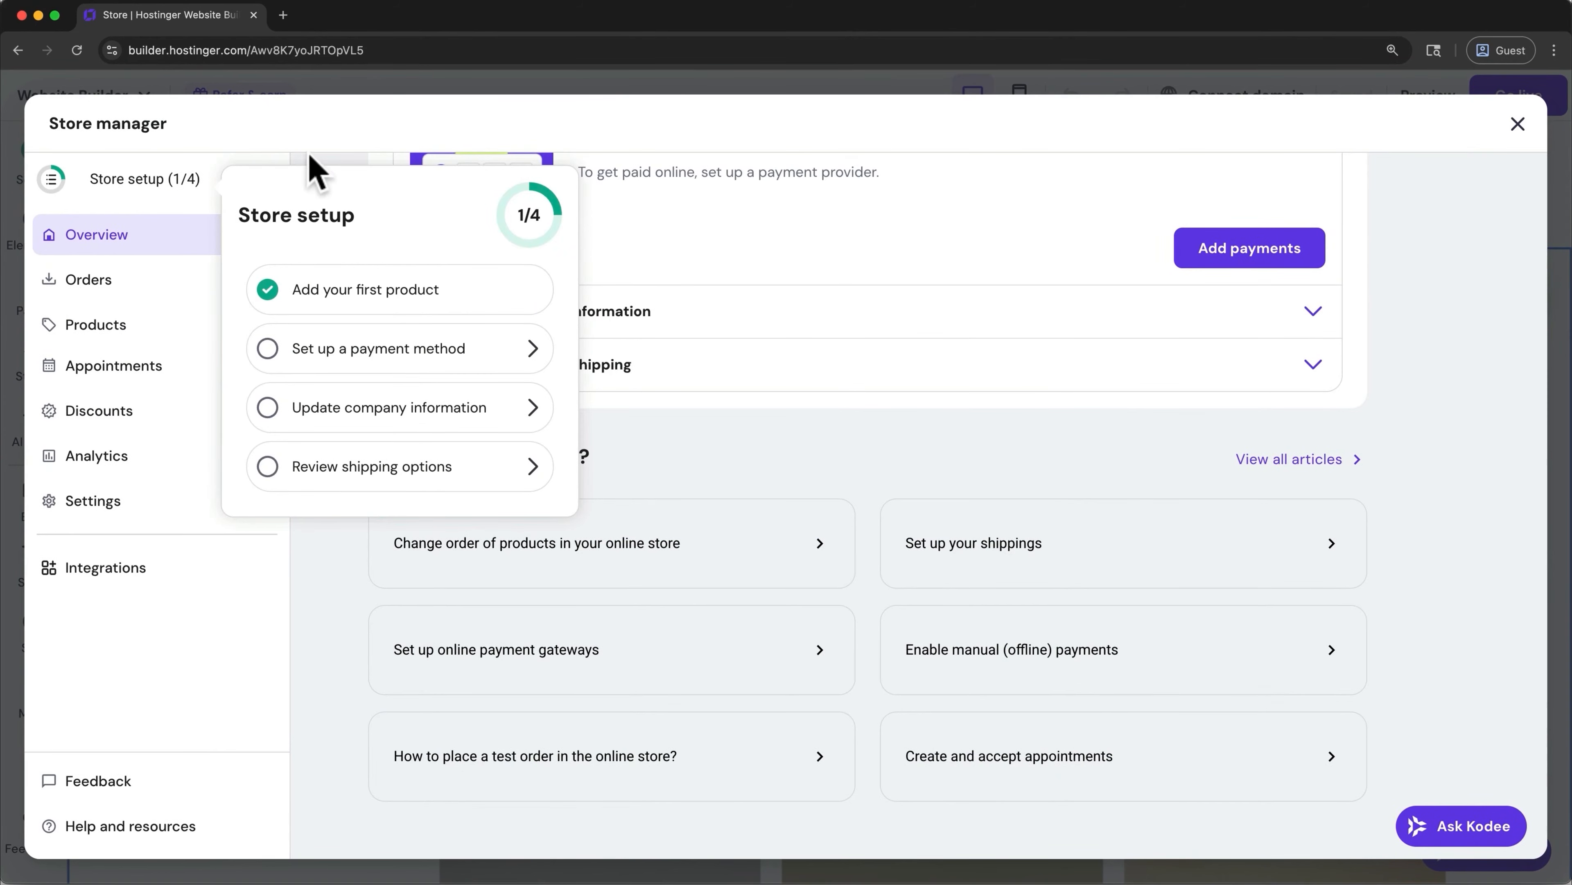
scroll(334, 234, "up", 5)
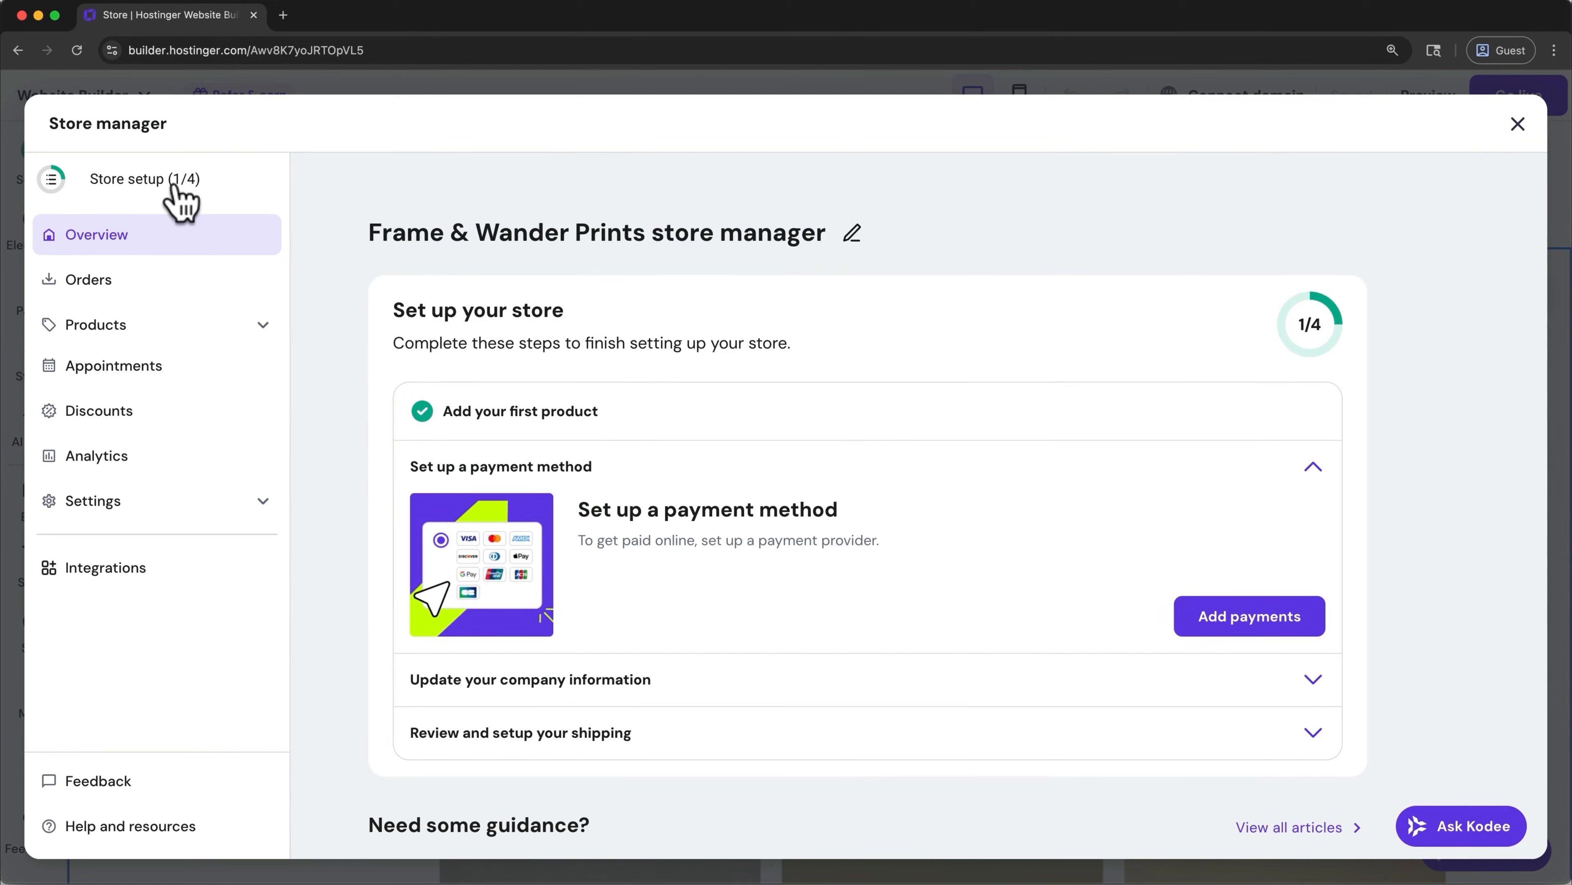
- Look through the store manager's orders, products, appointments, discounts, analytics and settings sections
left_click(190, 287)
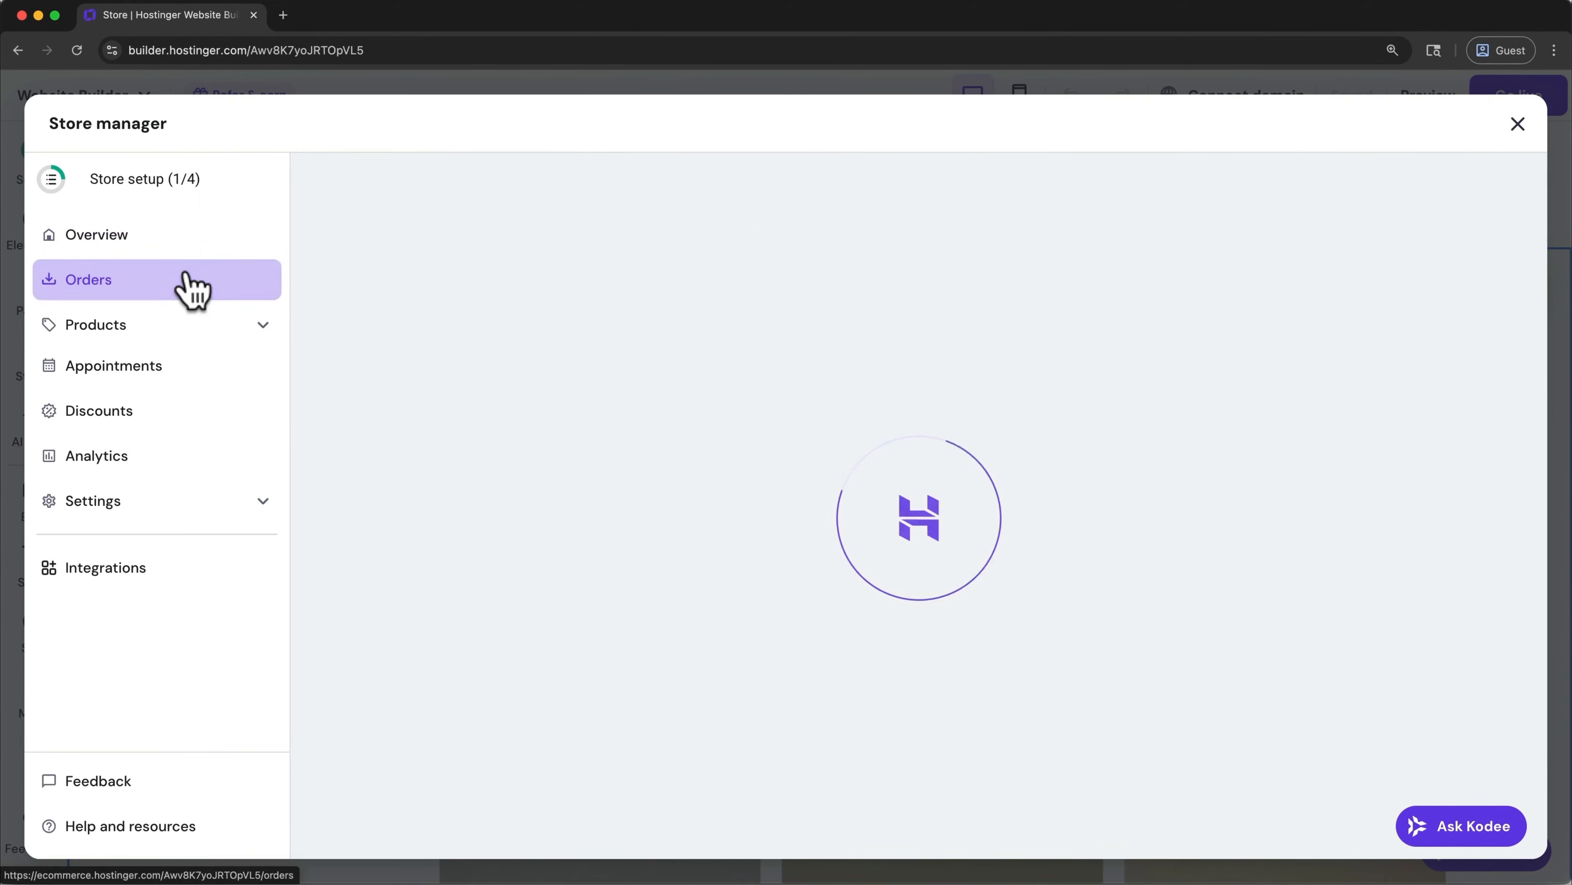
left_click(256, 328)
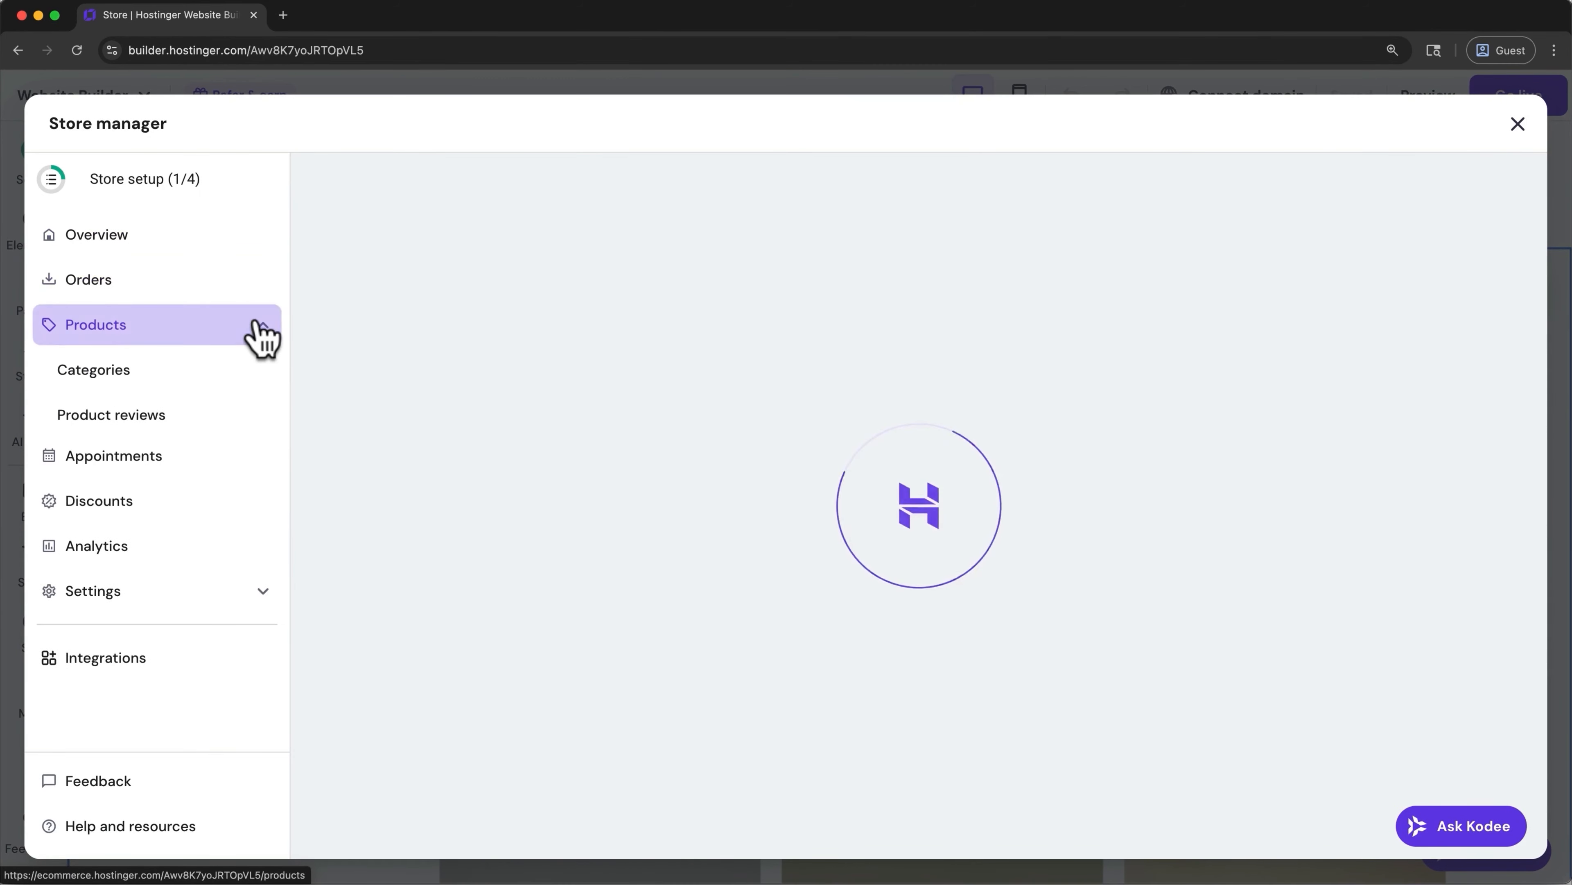
left_click(230, 456)
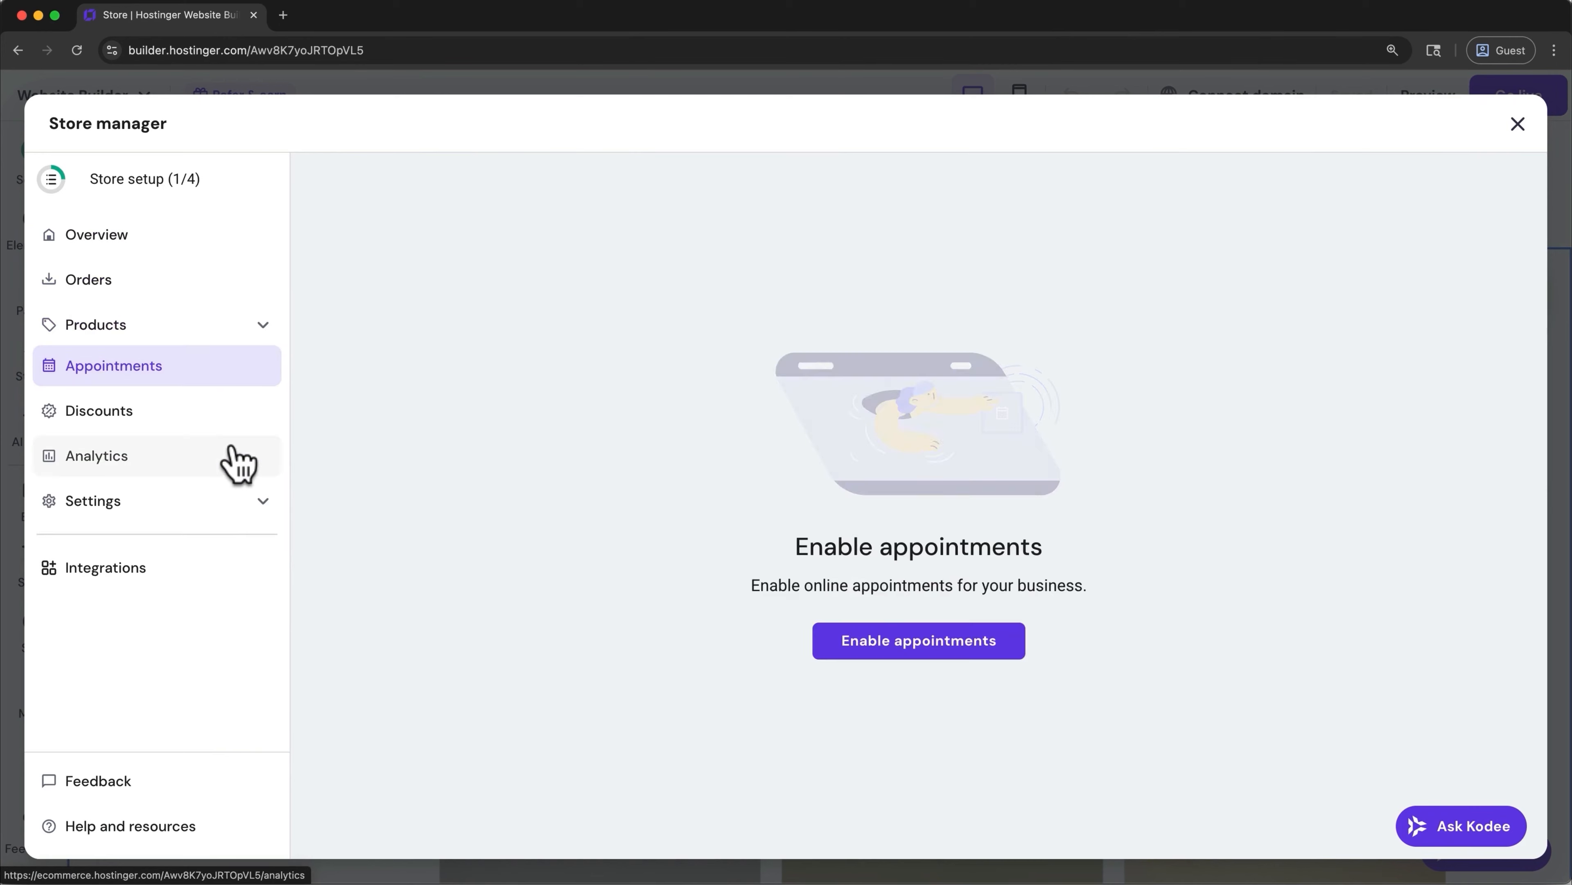
left_click(224, 426)
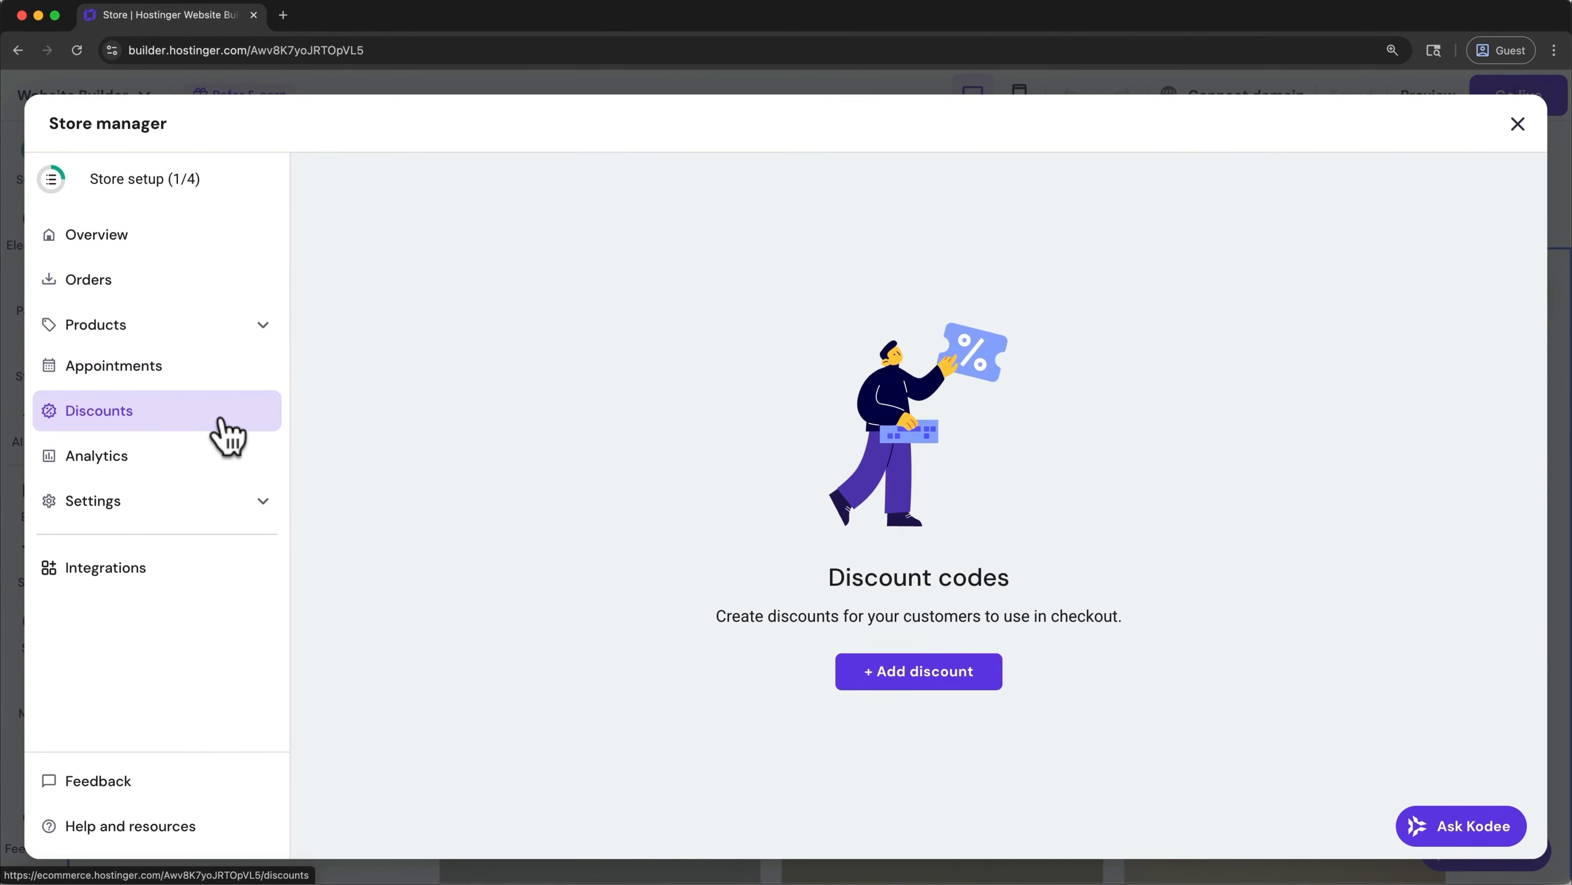
left_click(222, 464)
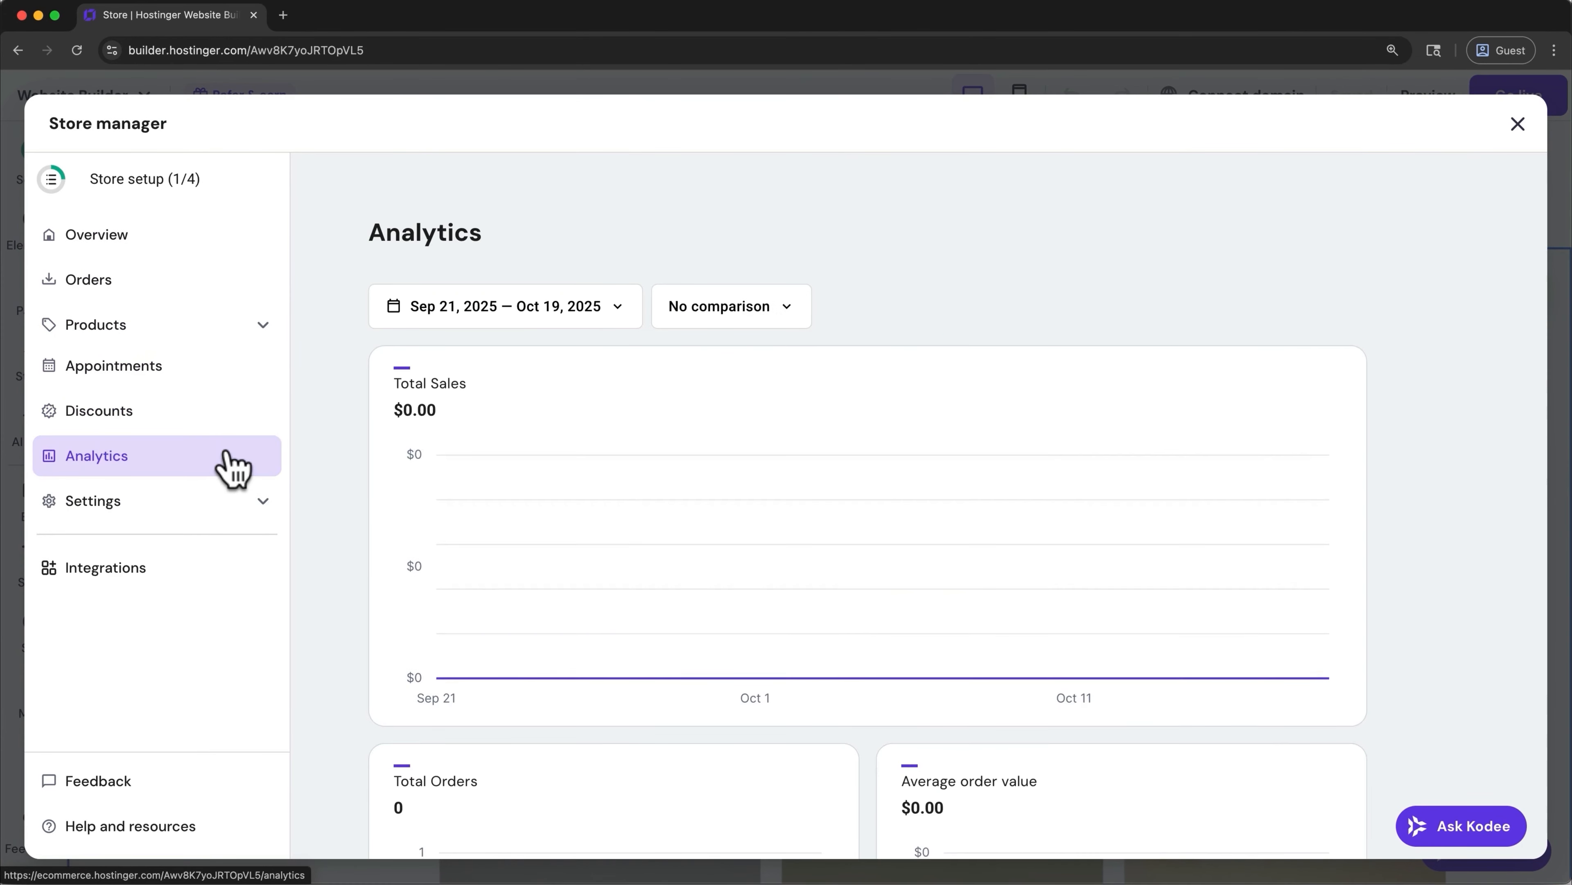
left_click(246, 513)
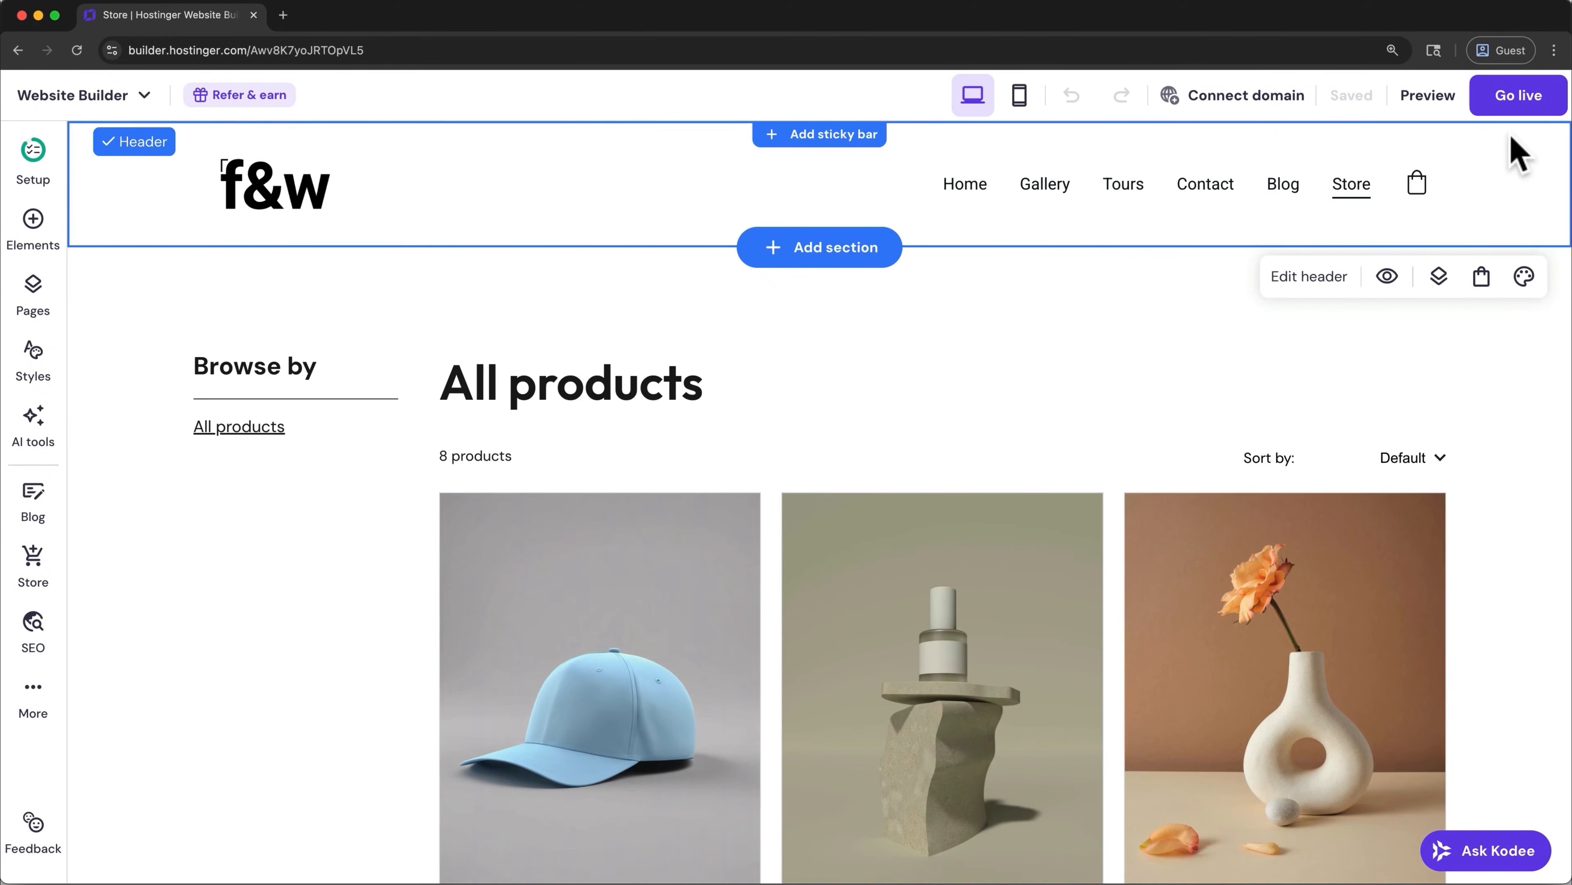
- Review the store management options in the website editor, open the full store manager, and return to editing the website
left_click(33, 561)
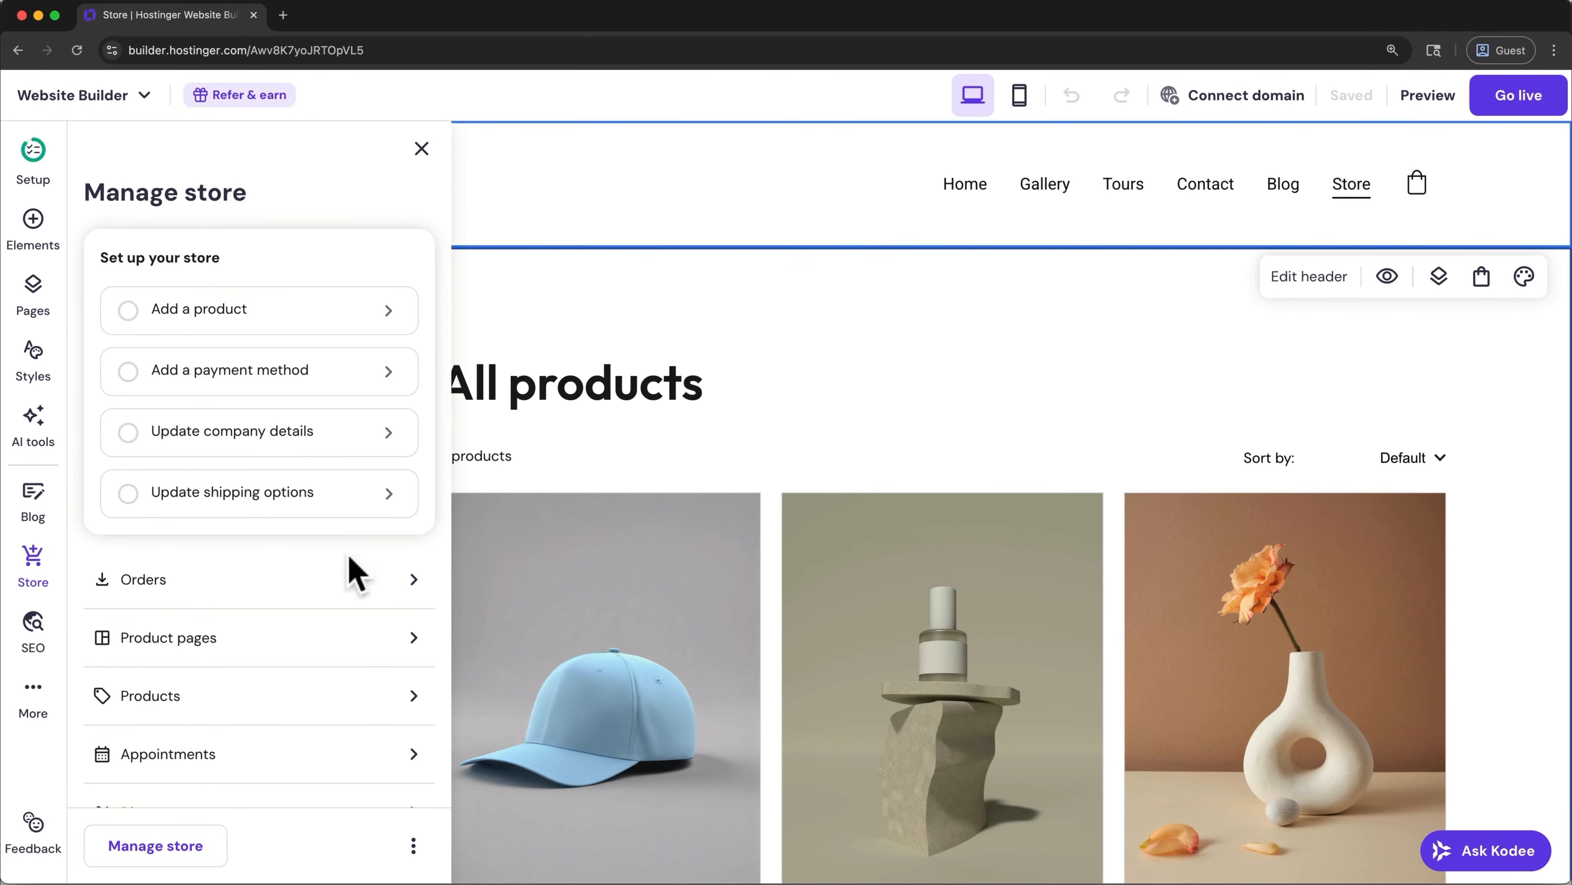
scroll(340, 713, "down", 3)
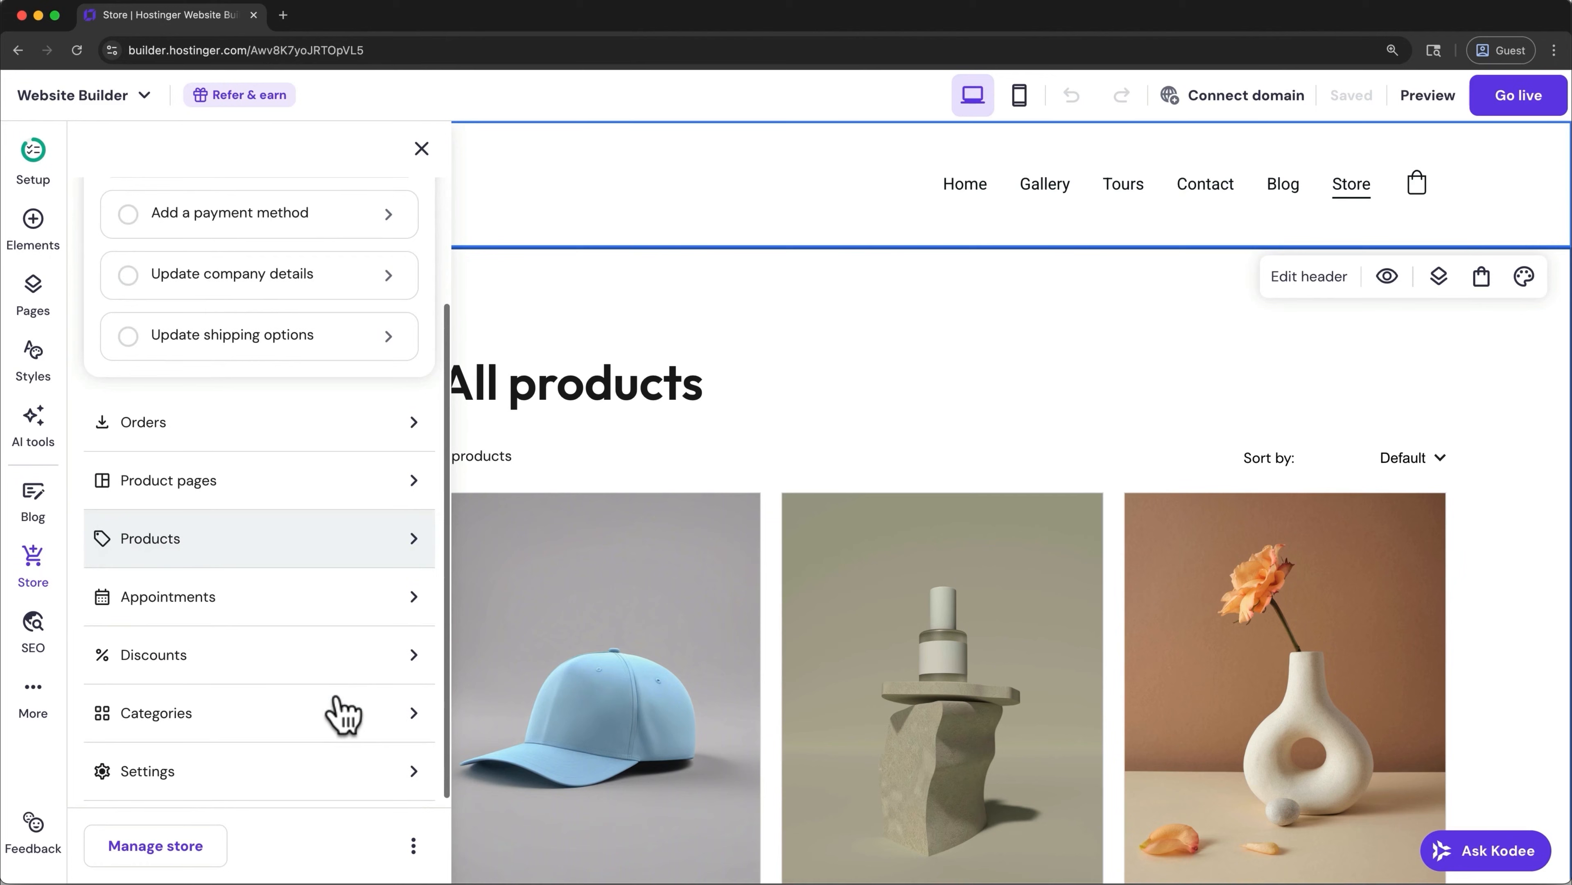
left_click(196, 849)
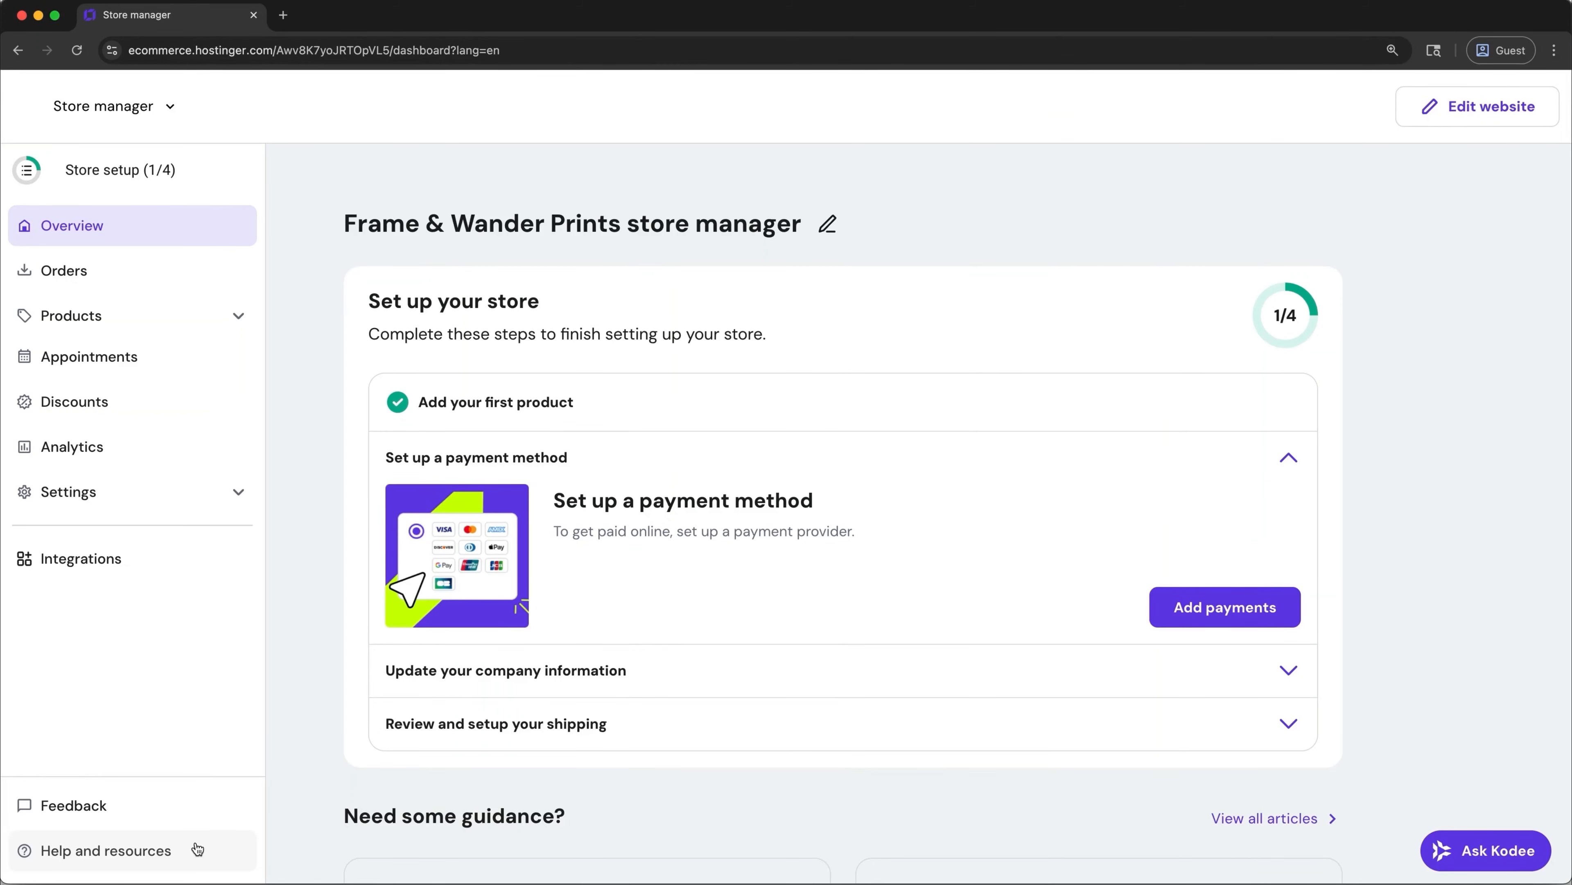
left_click(1417, 127)
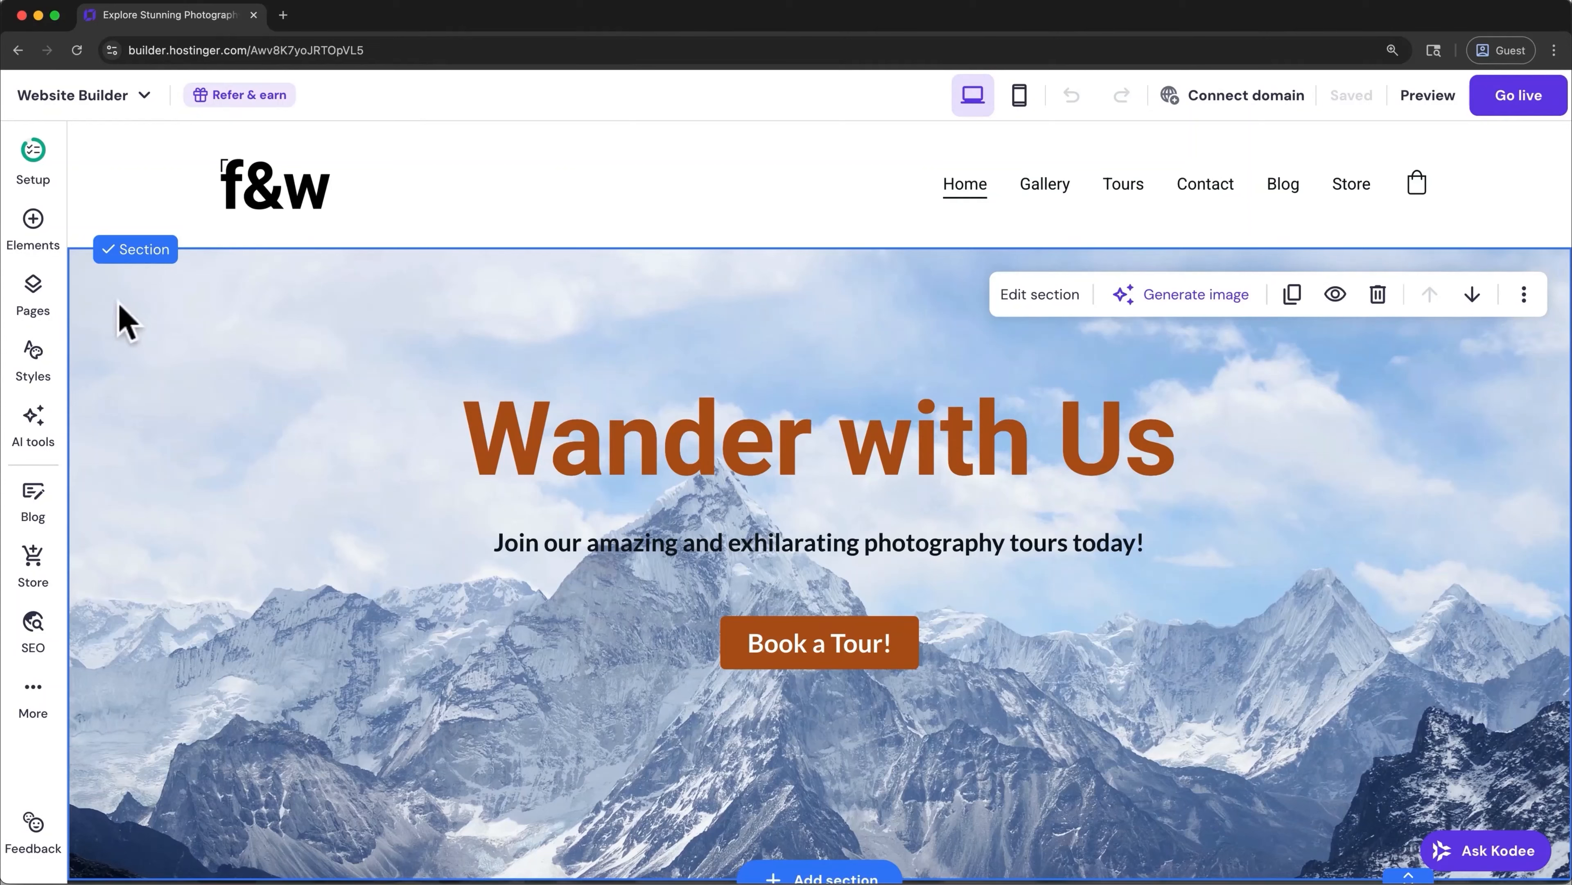
- Hide the Store page from the website's main navigation
left_click(34, 290)
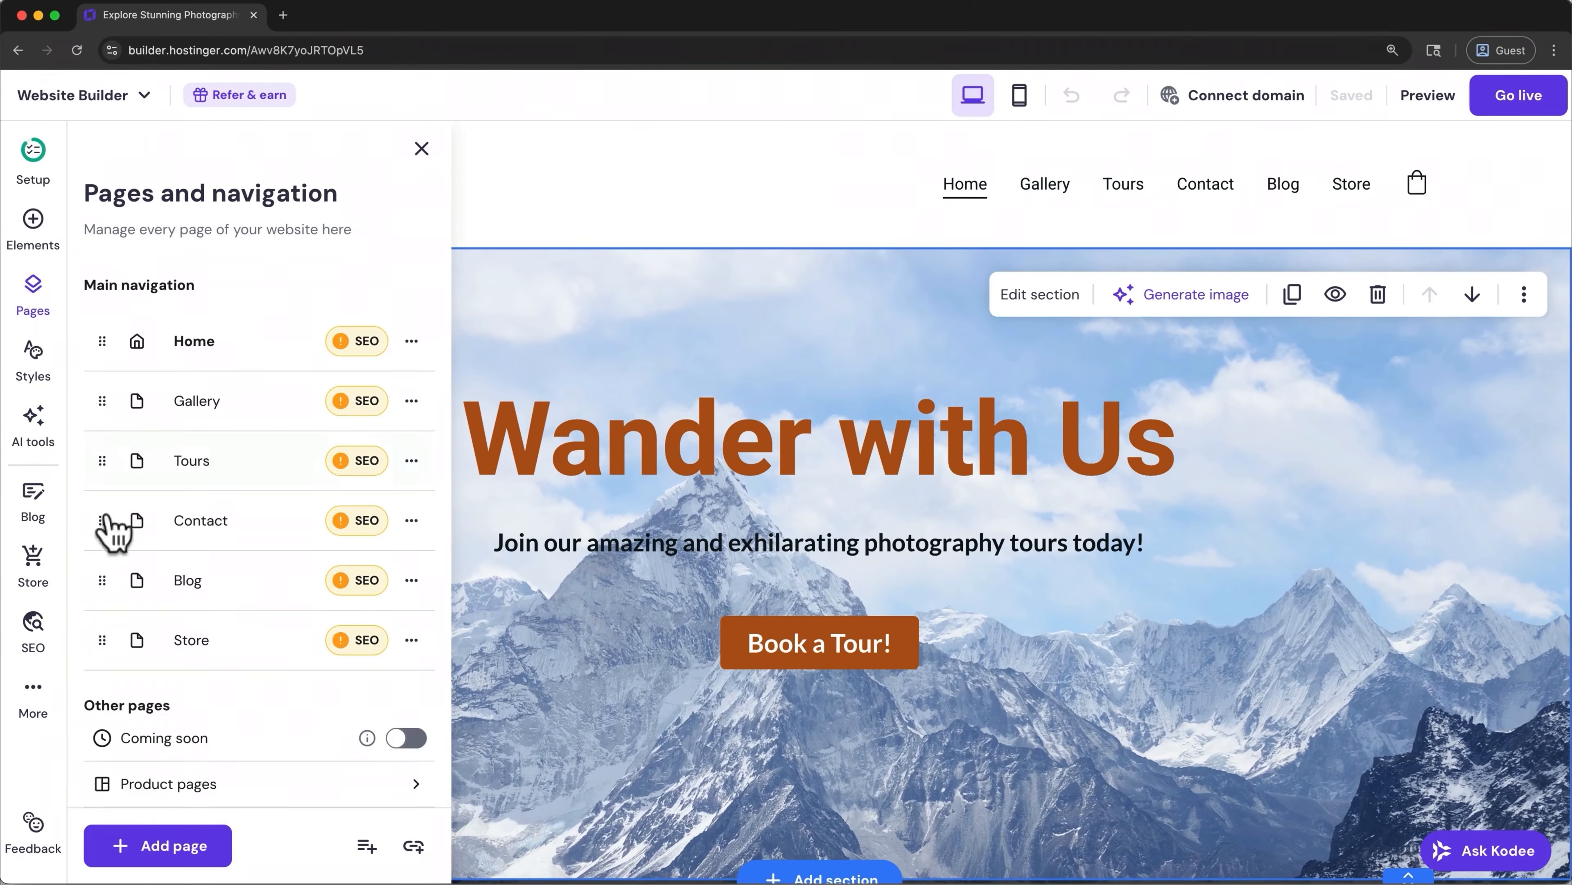
left_click(412, 640)
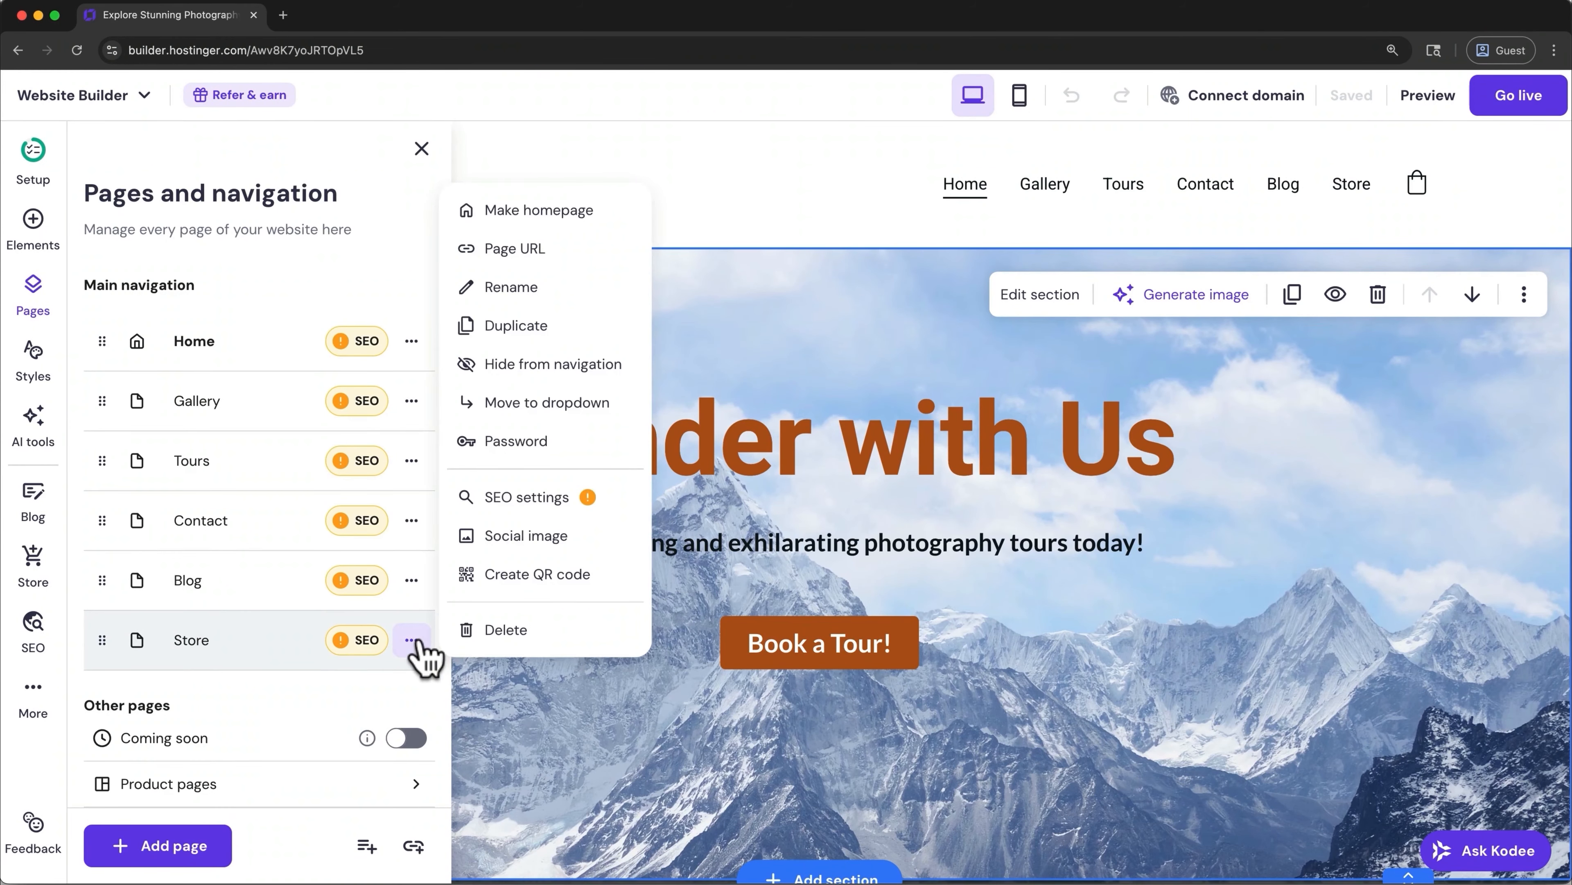
left_click(571, 366)
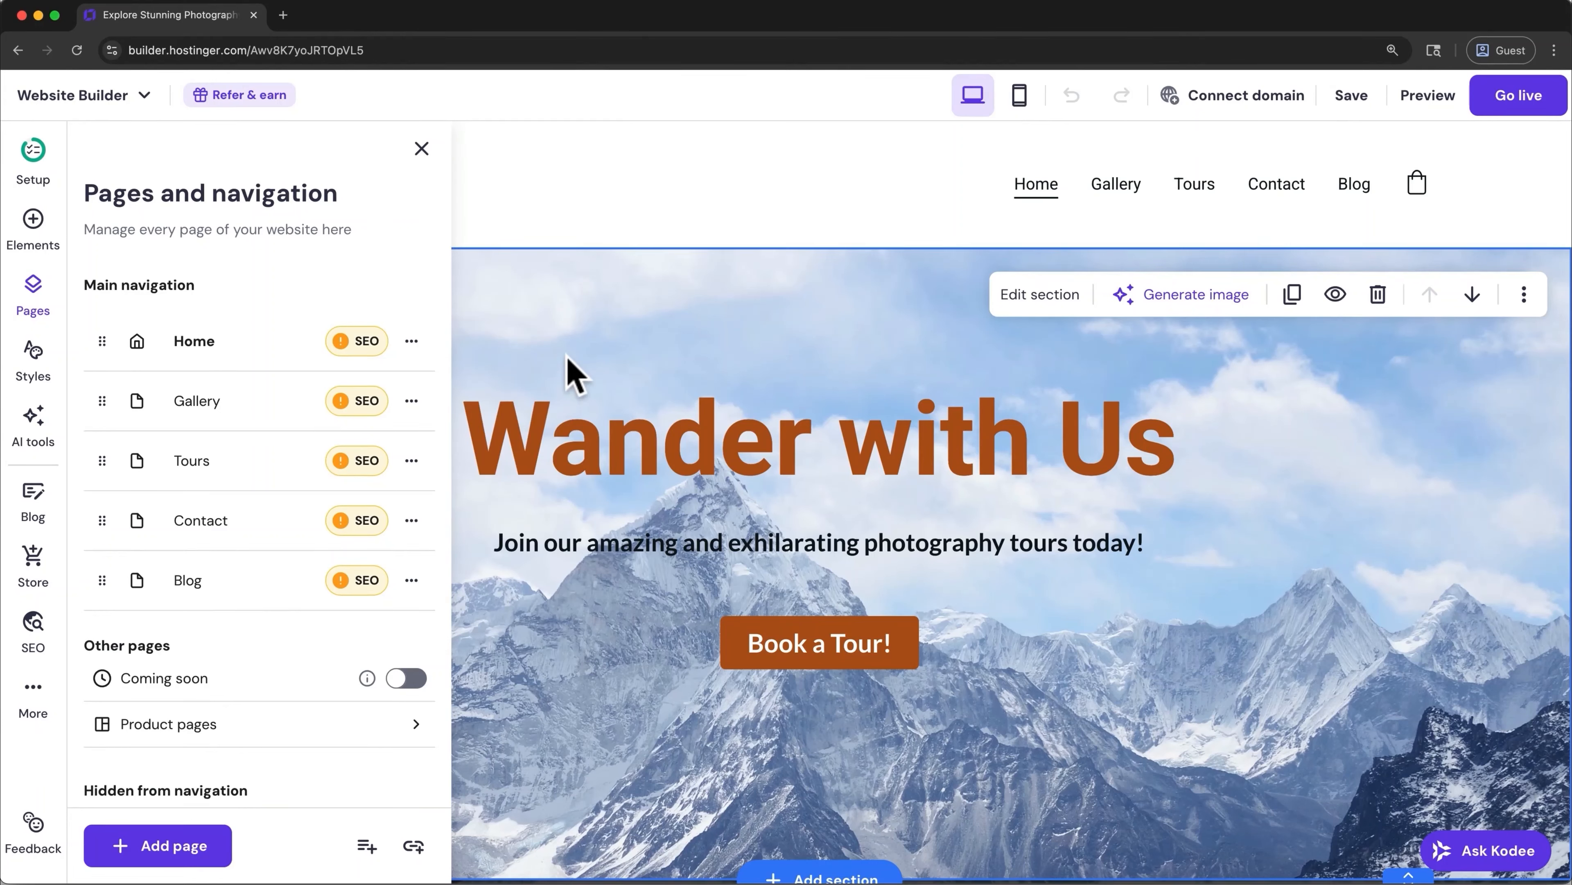
- Examine the product pages list and the options available for the Face Serum page, and return to the pages overview
left_click(416, 725)
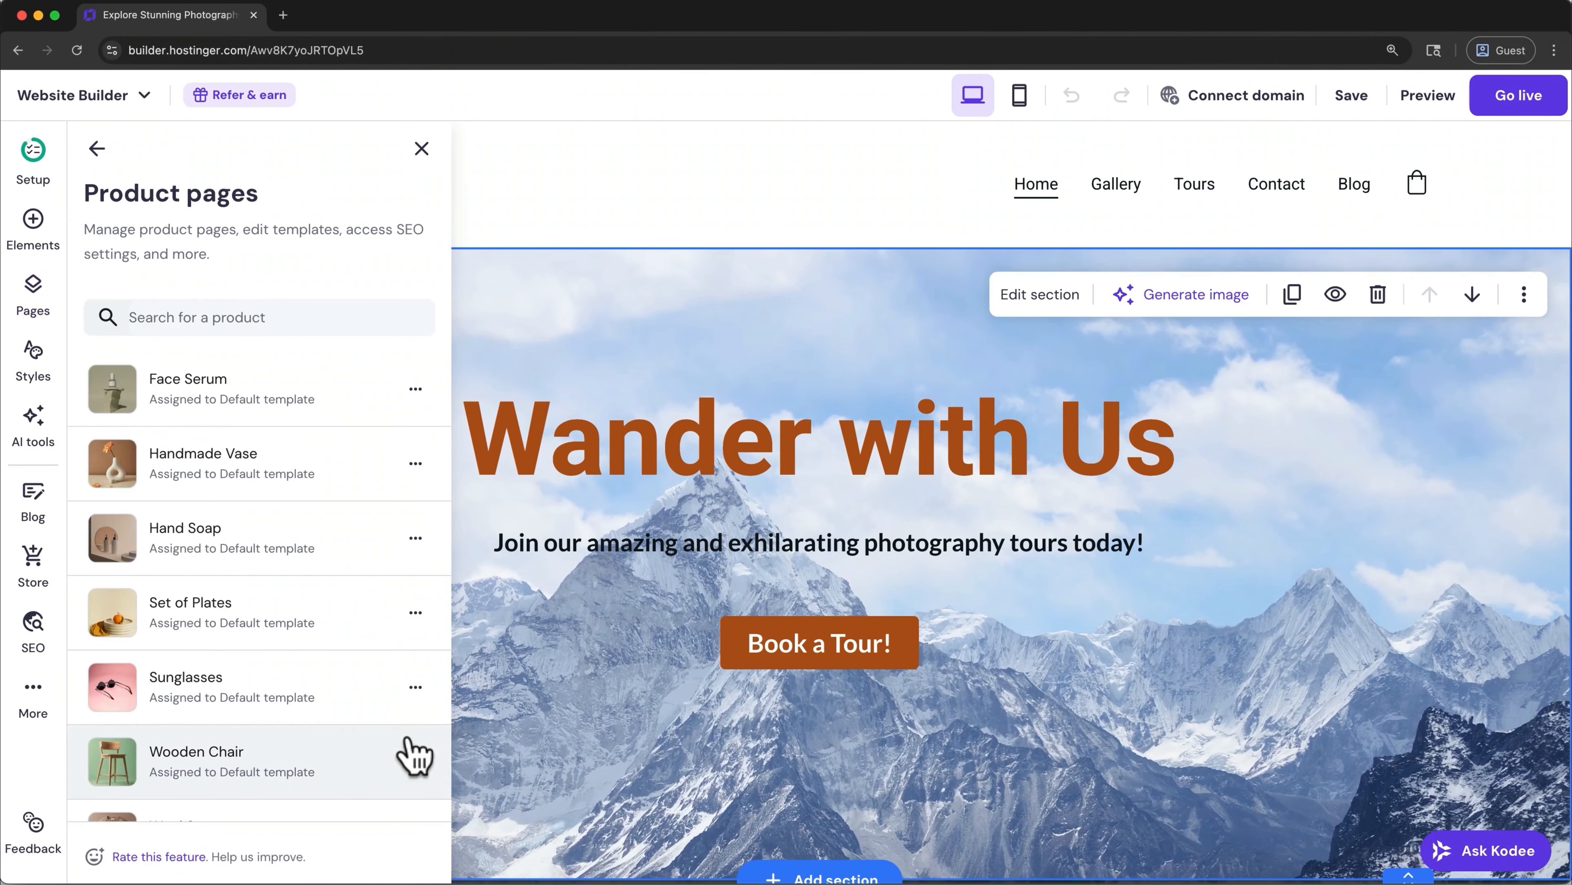
left_click(415, 390)
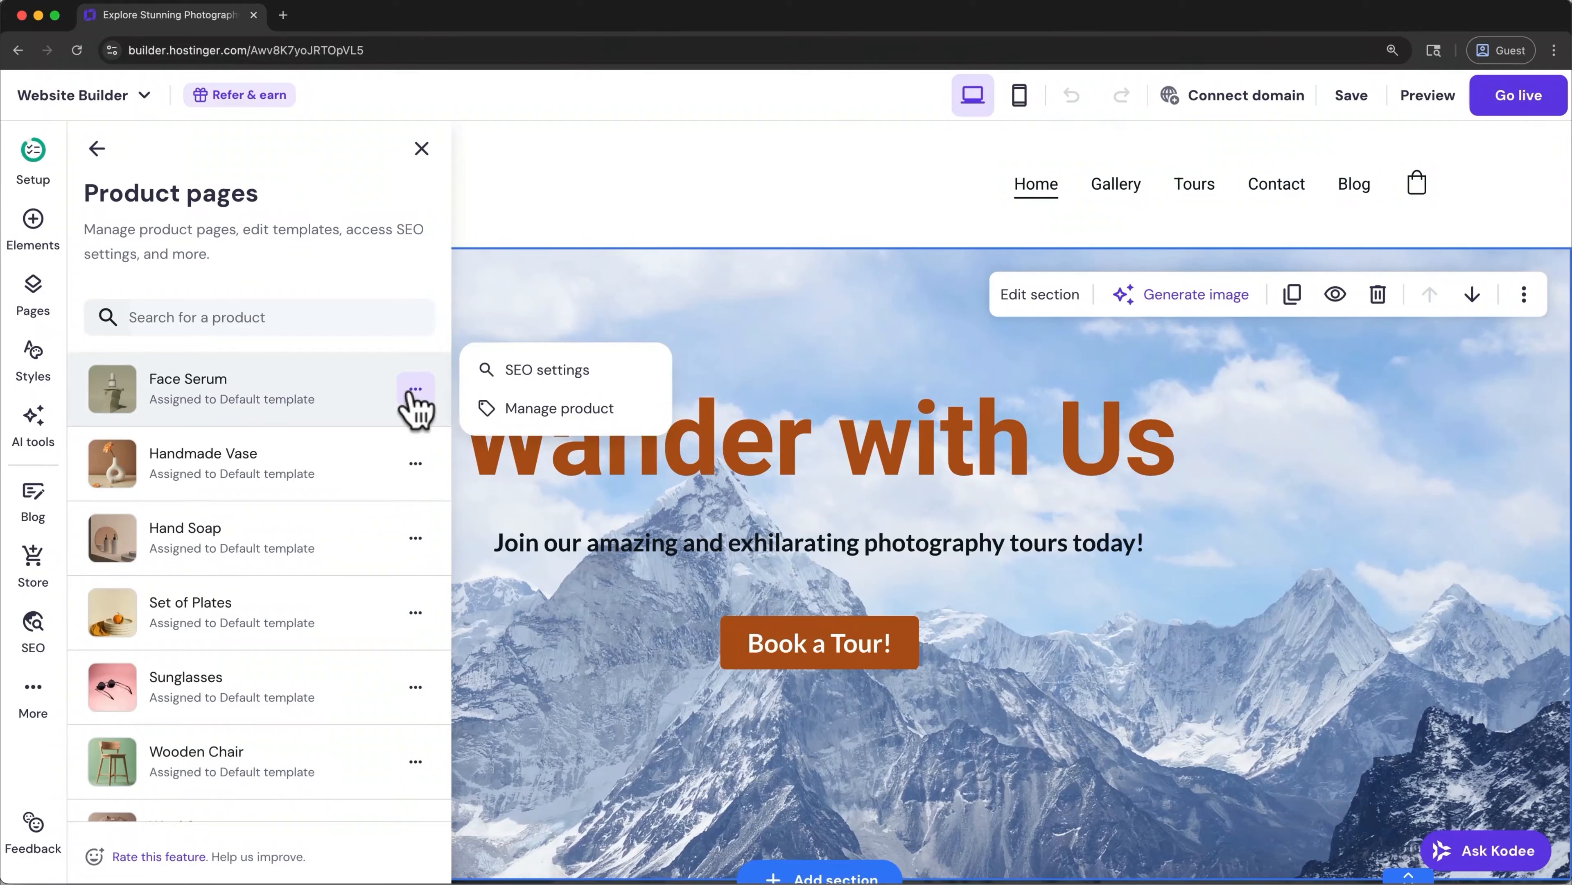
left_click(404, 274)
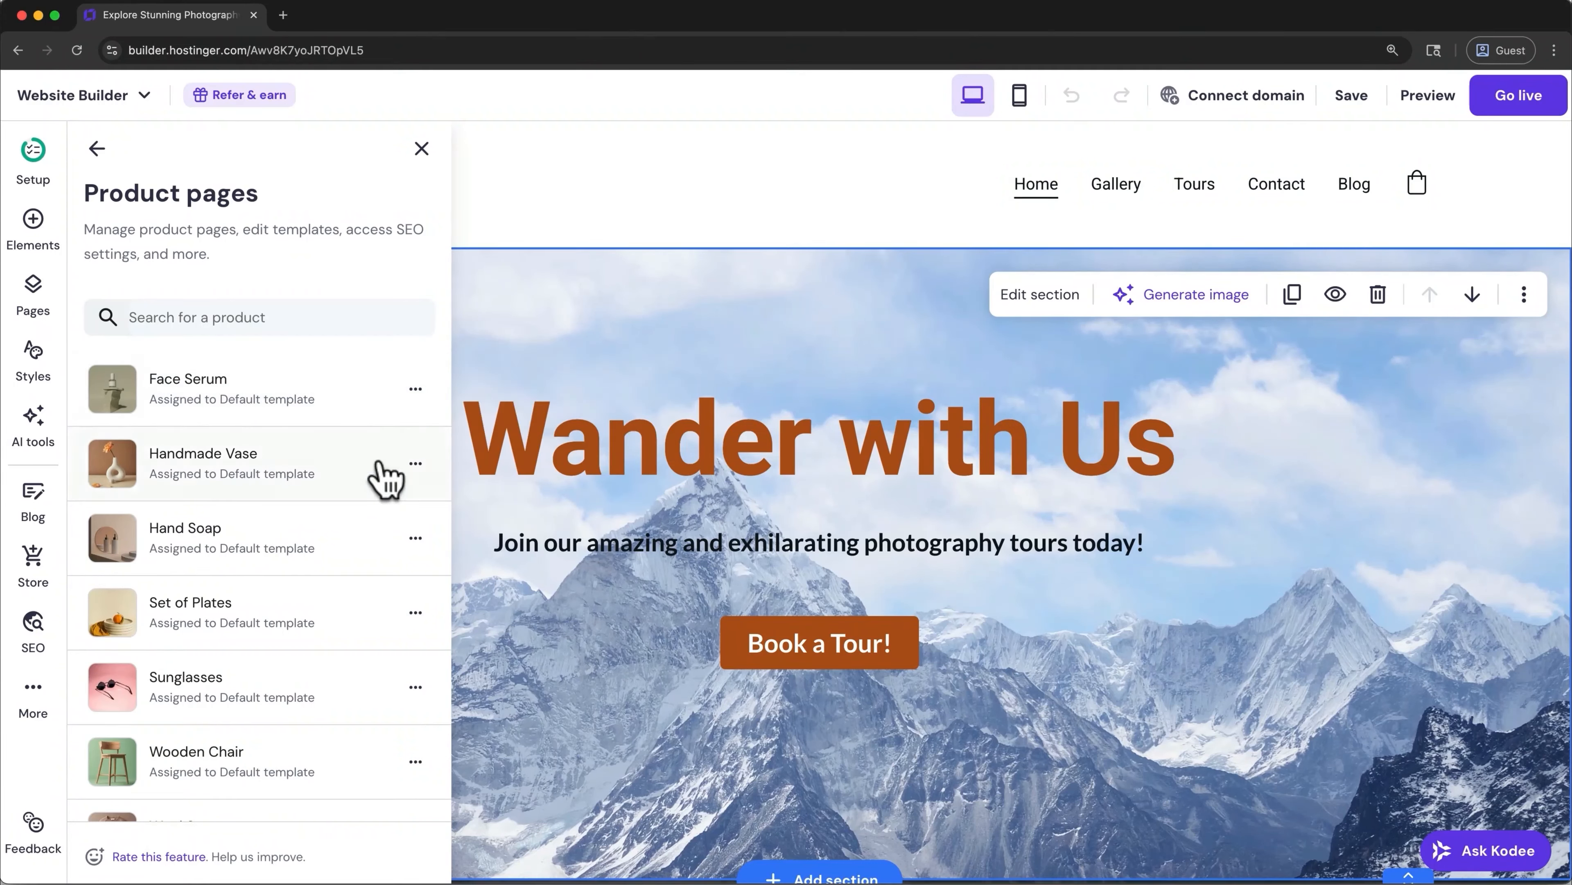
scroll(381, 477, "down", 2)
scroll(384, 477, "up", 2)
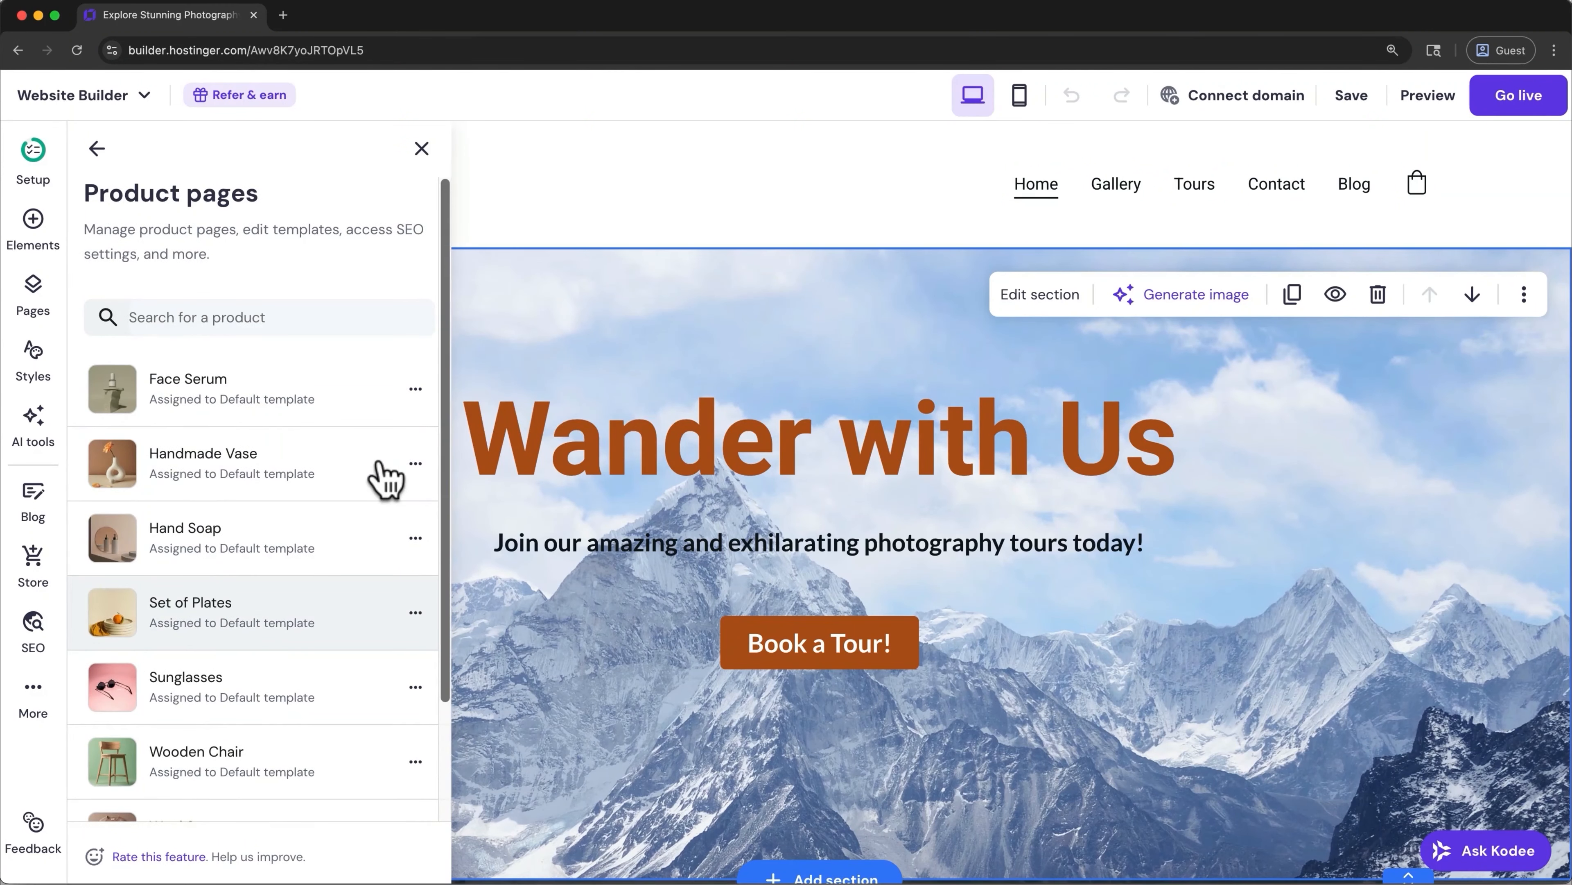
left_click(99, 154)
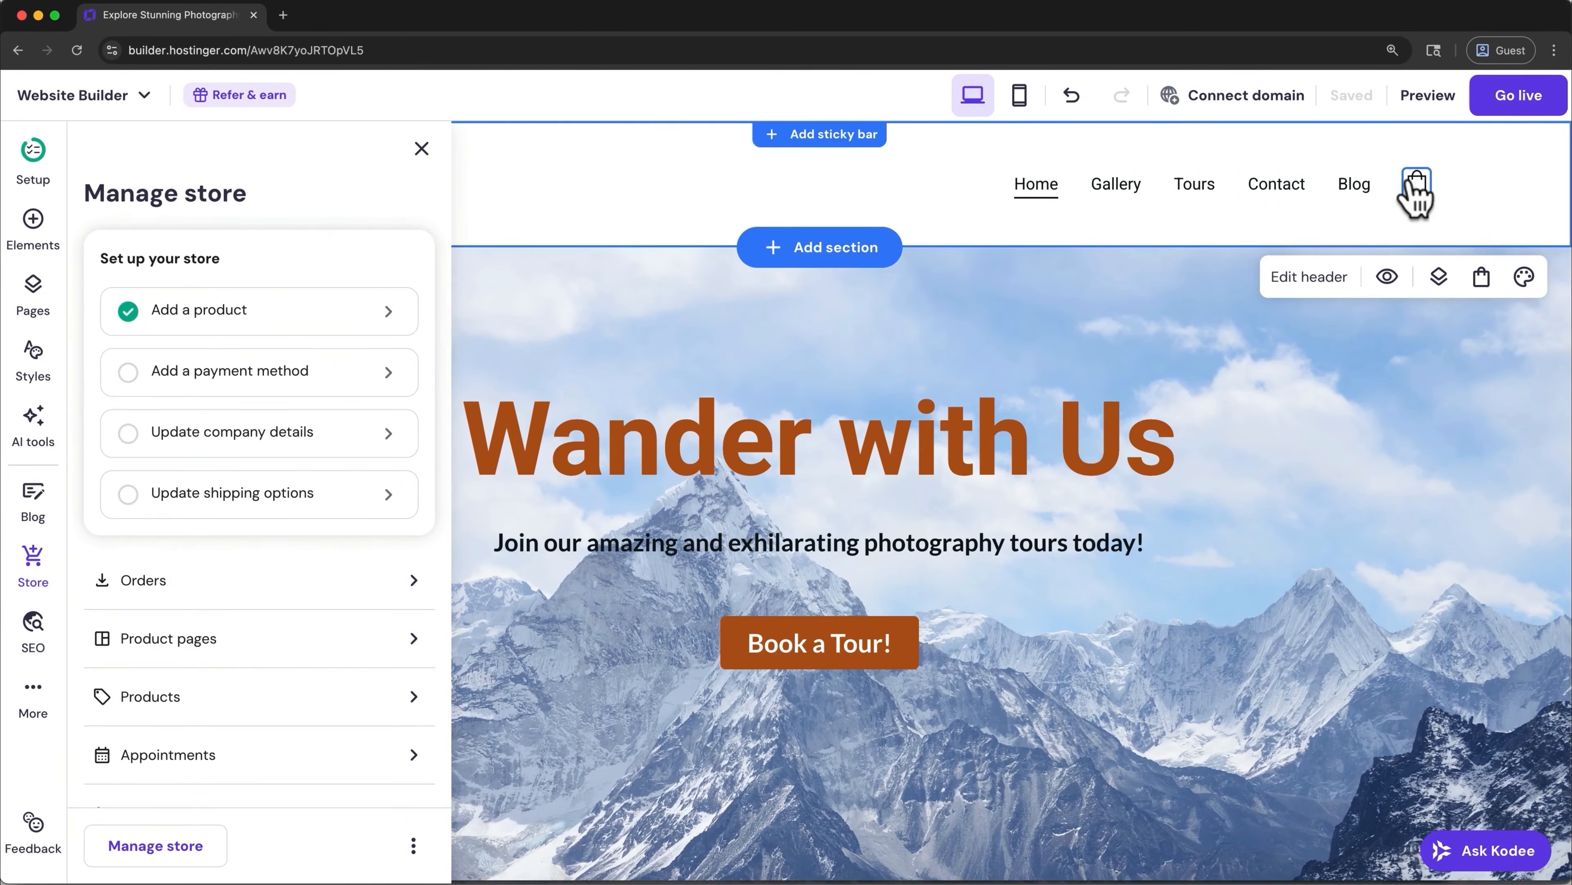
- Turn off the shopping cart in the website header's element settings
left_click(1520, 197)
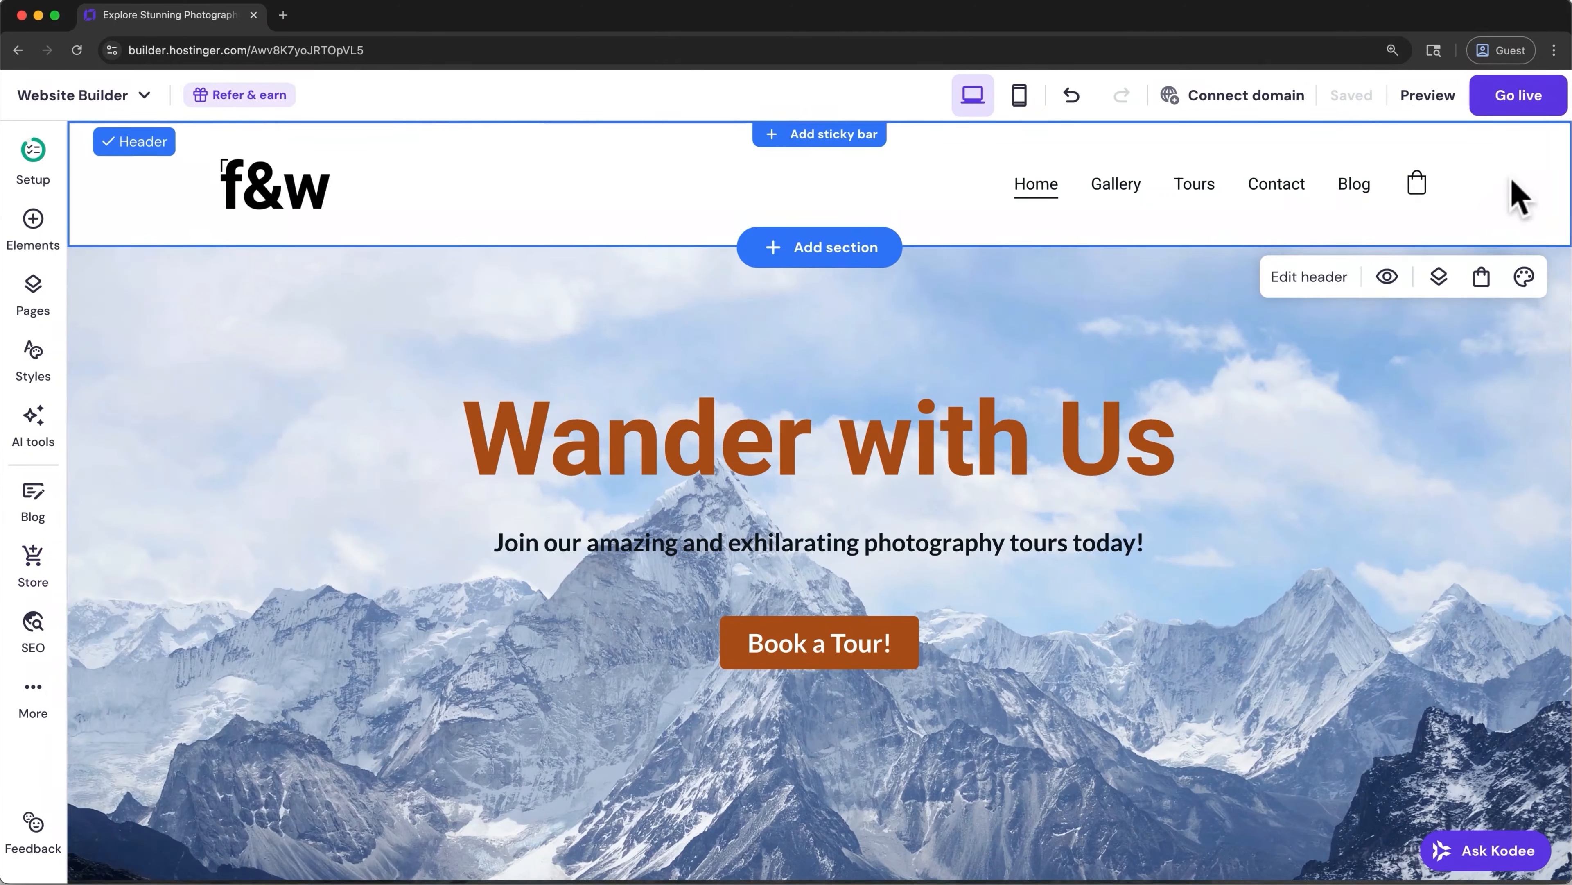
left_click(1299, 288)
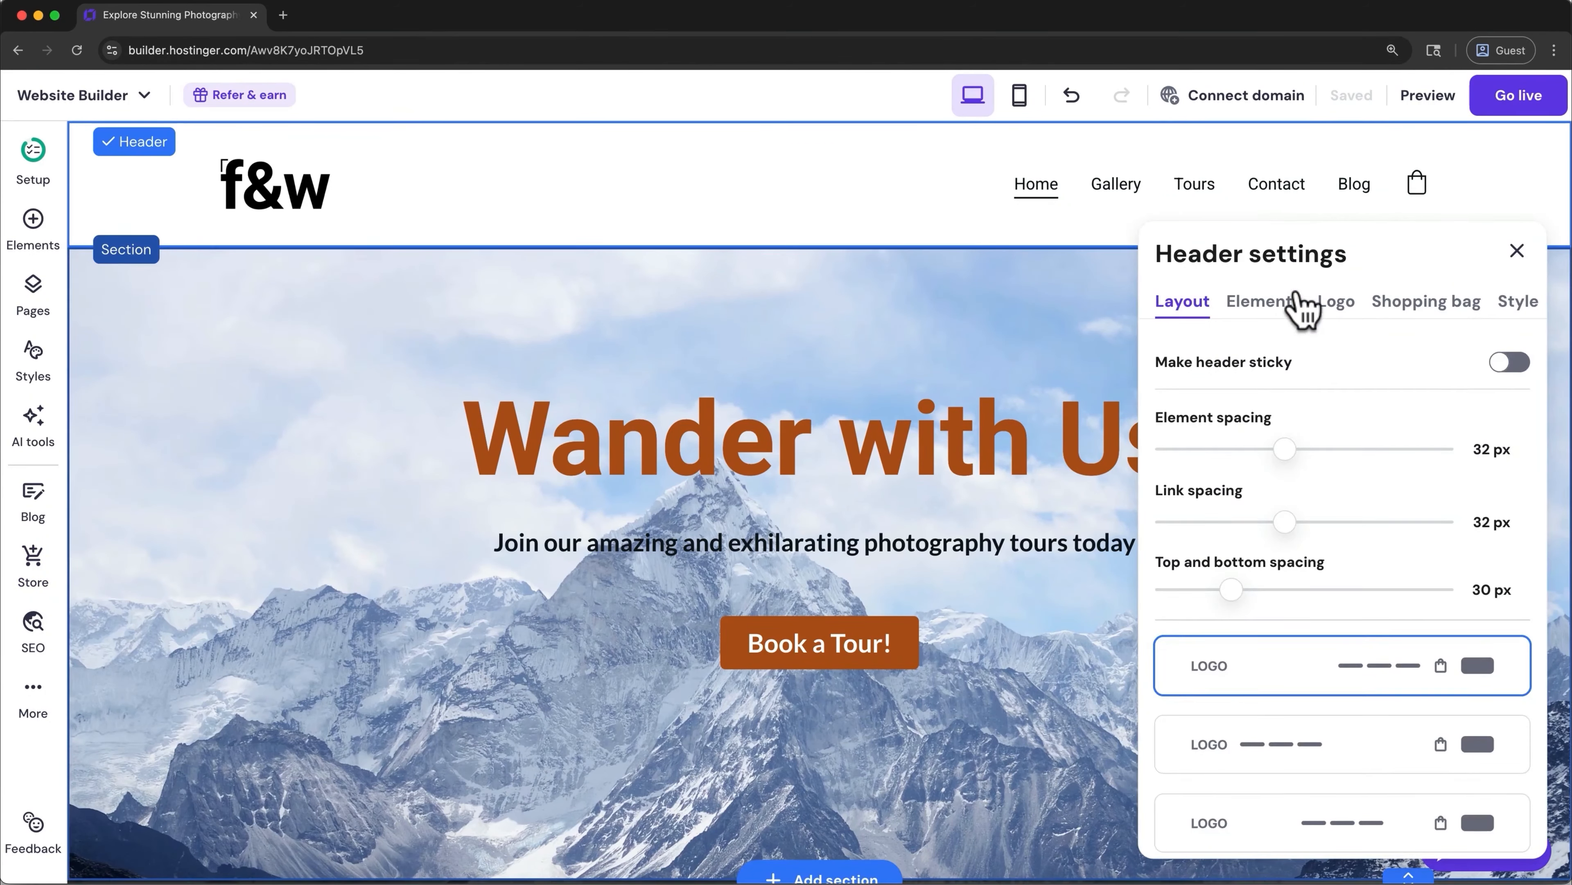
left_click(1293, 302)
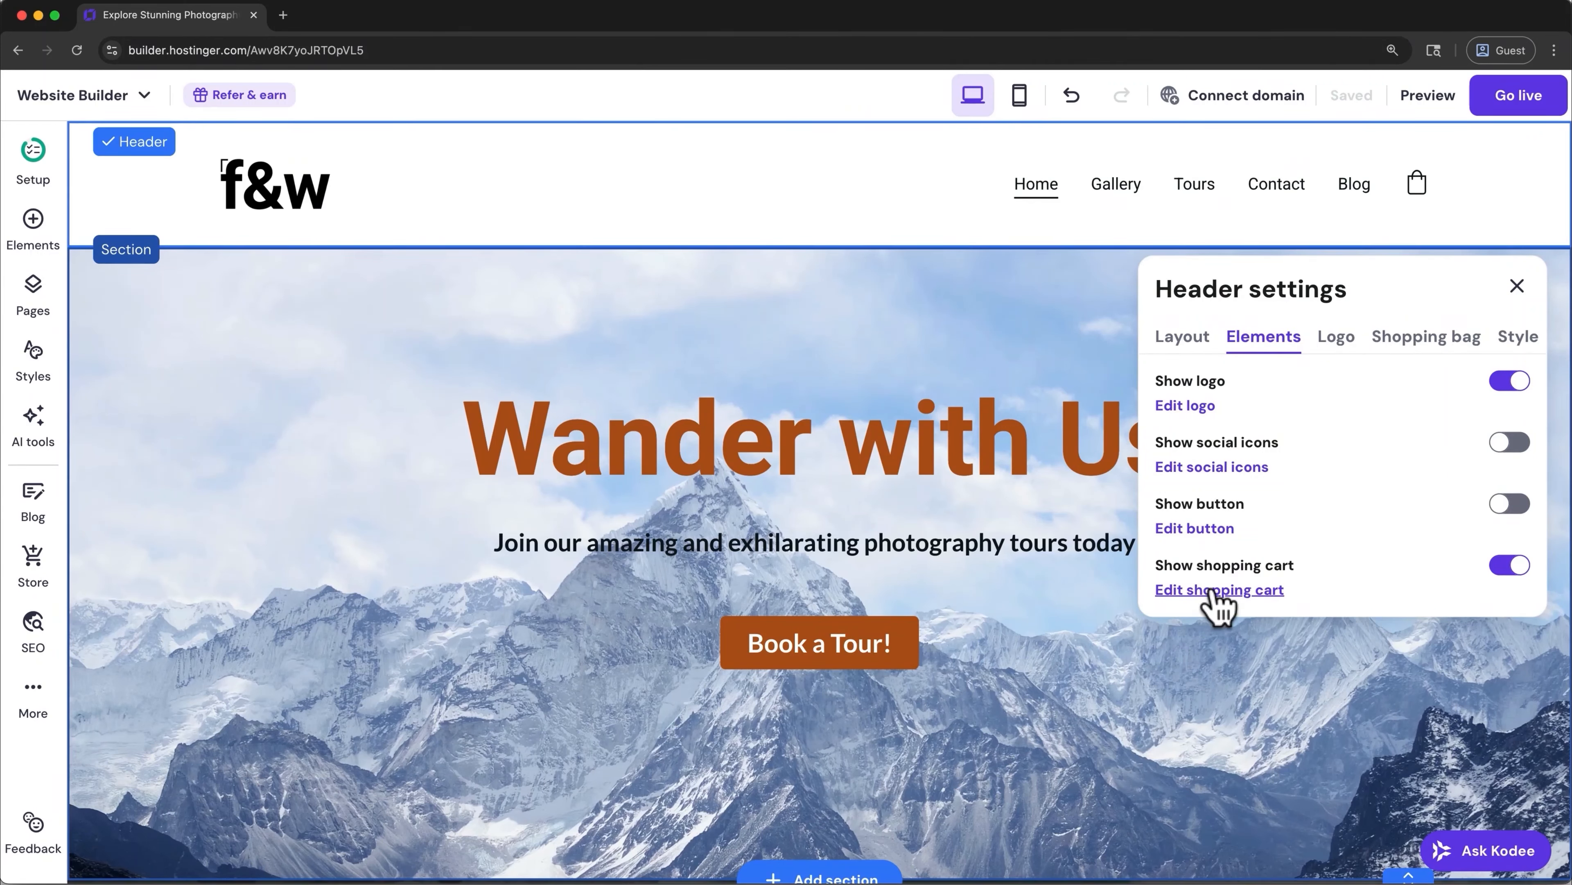
left_click(1503, 564)
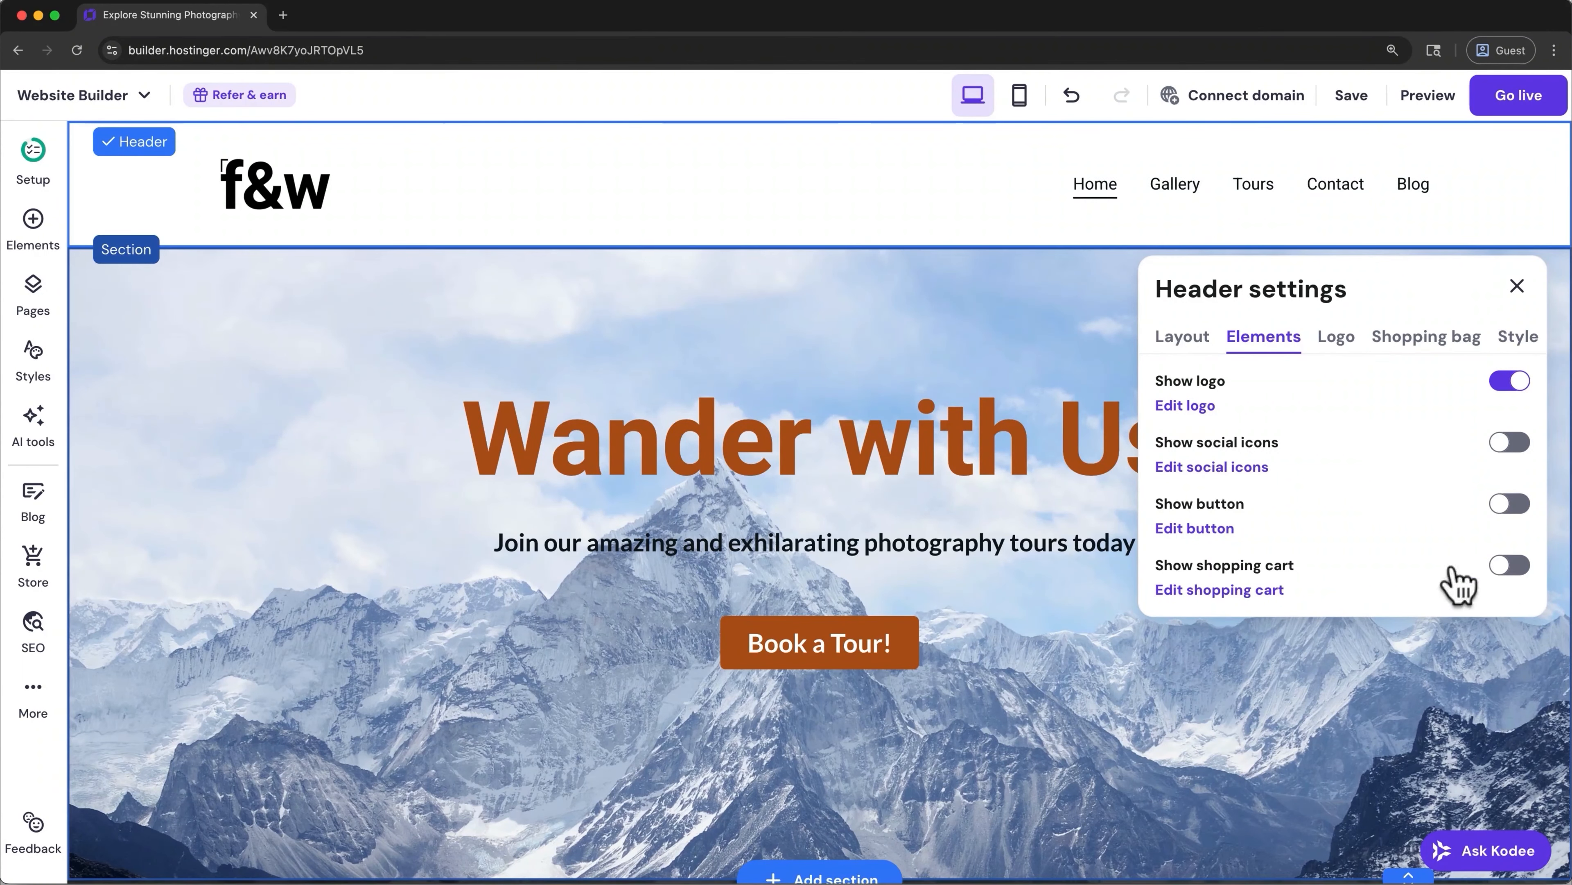
- Remove the online store from the website and confirm its deletion
left_click(37, 579)
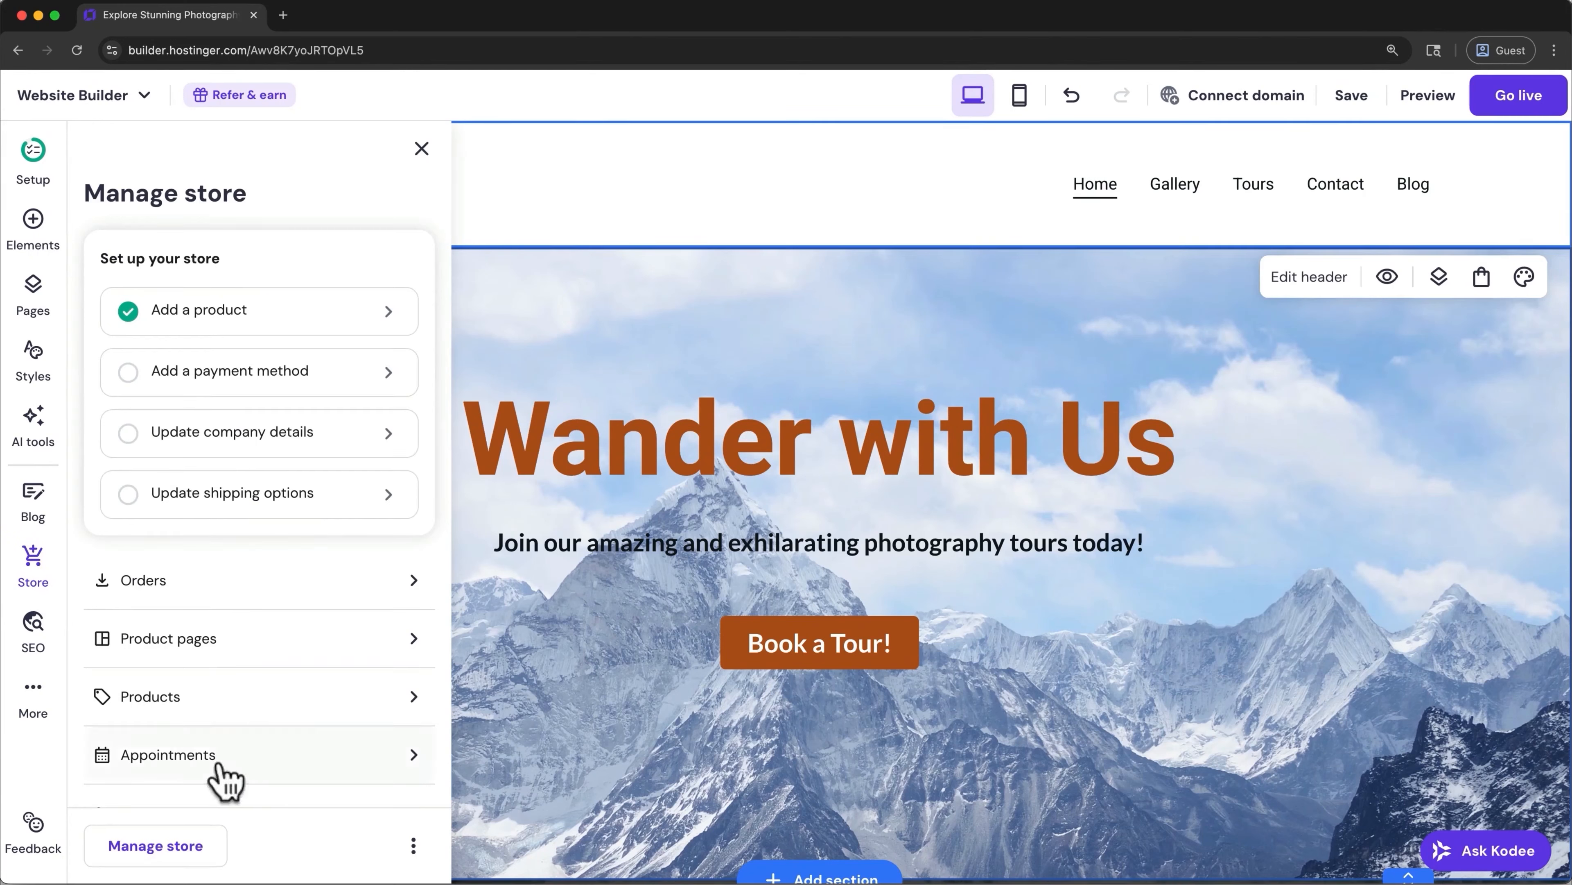
left_click(413, 846)
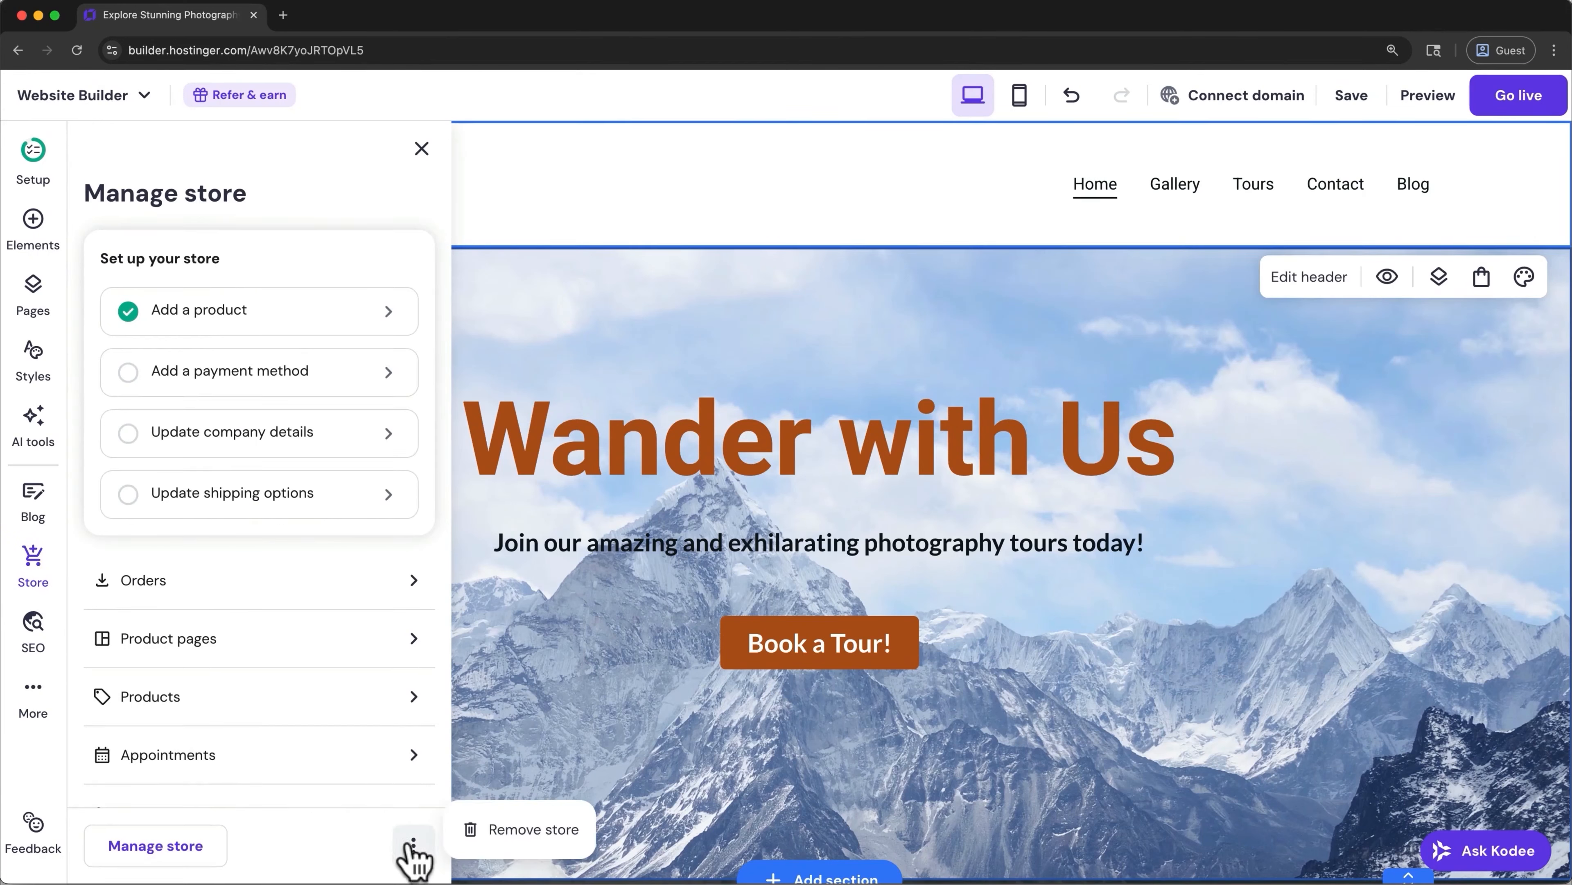
left_click(523, 846)
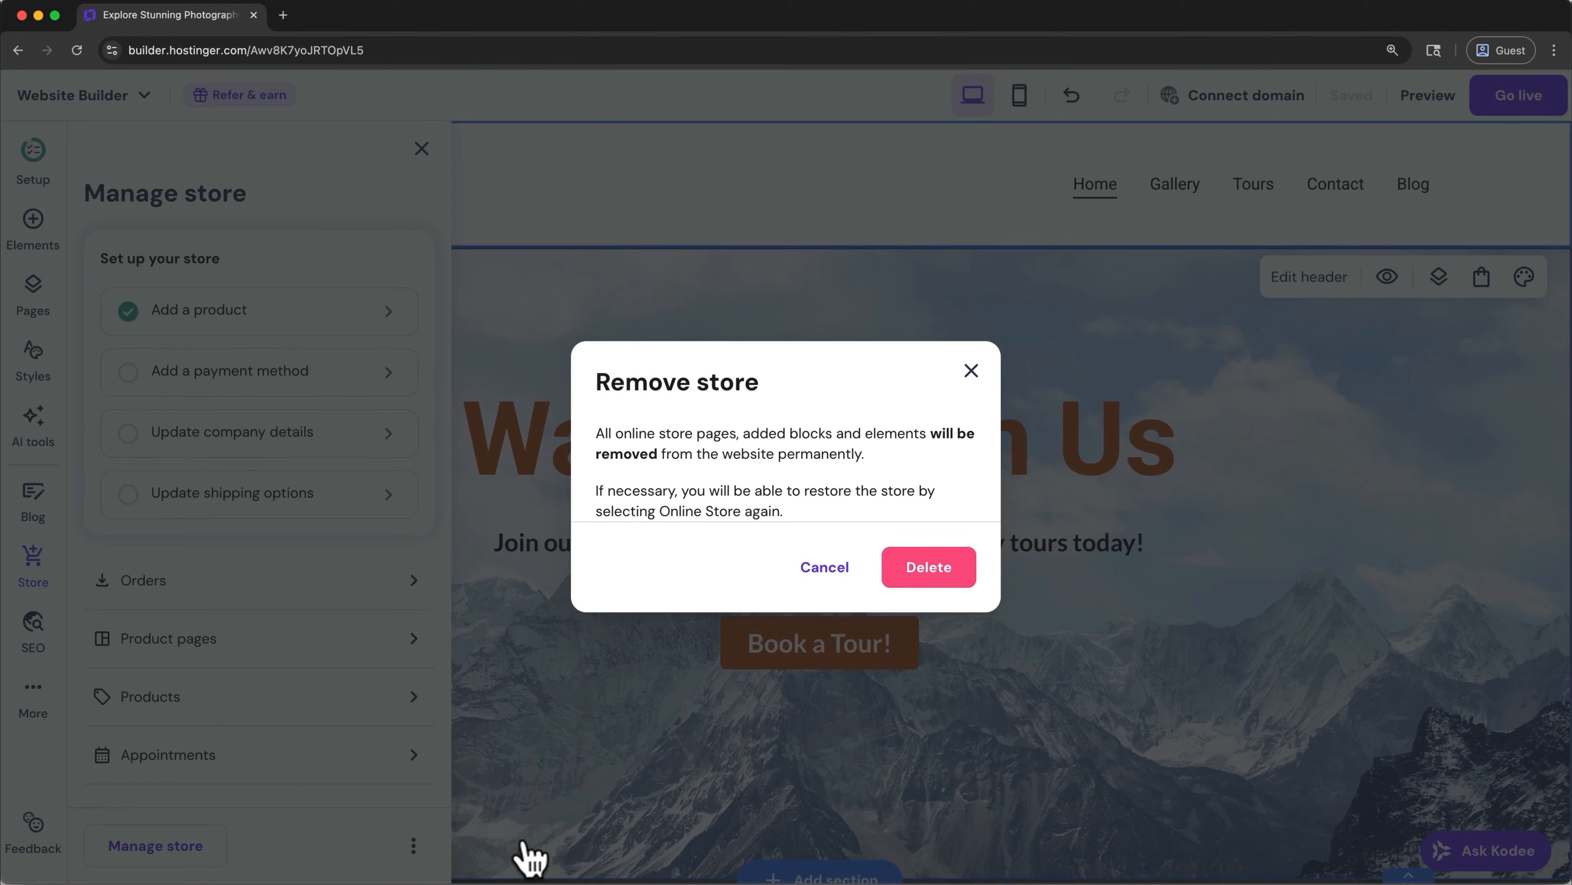
left_click(913, 573)
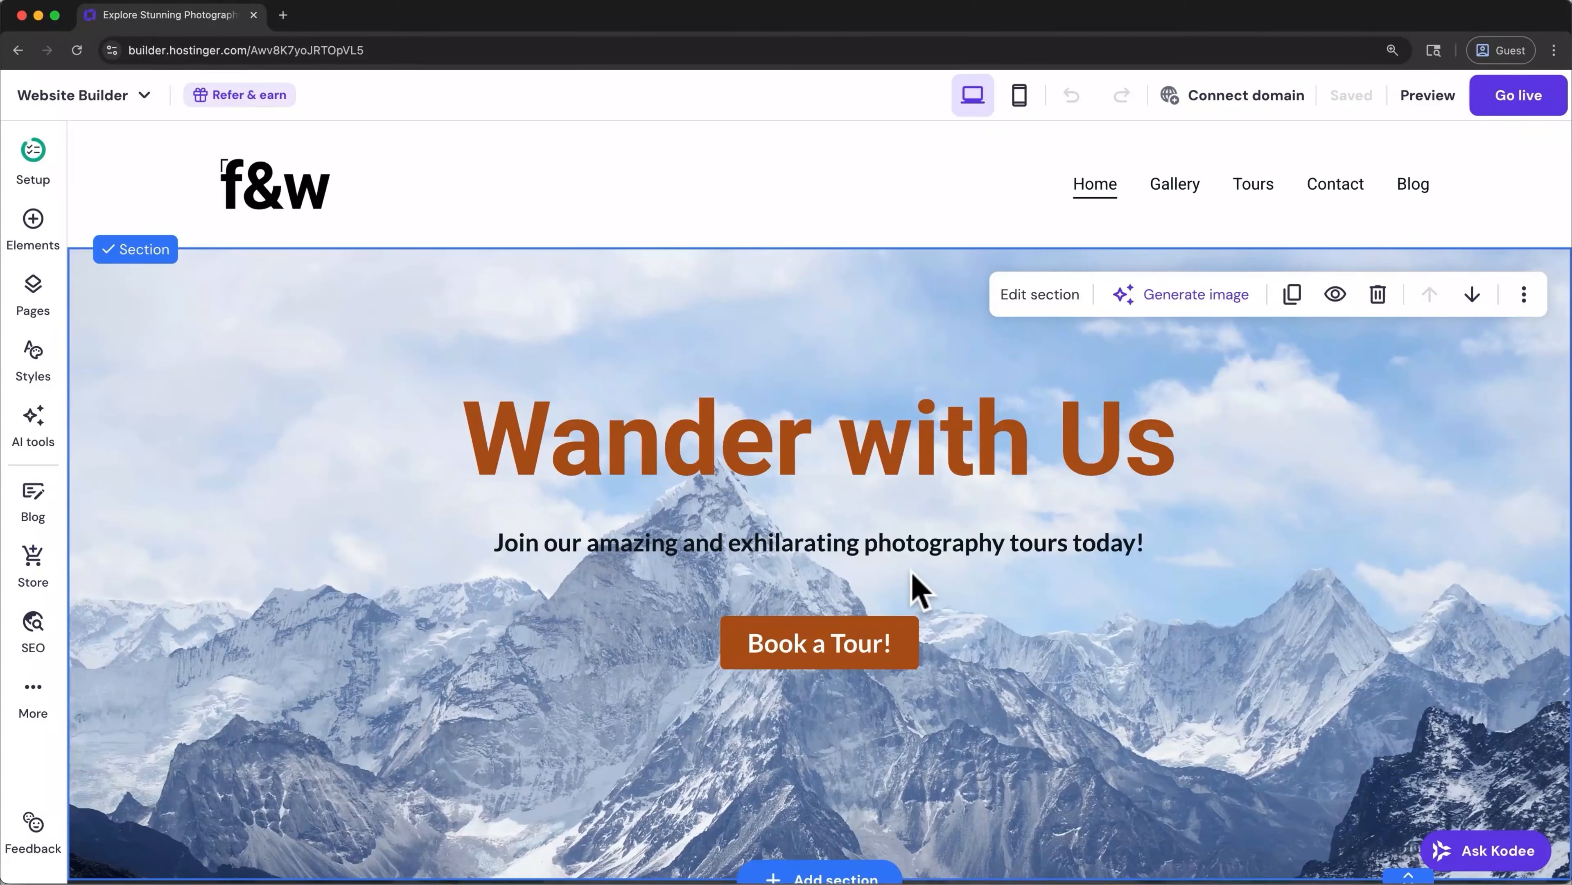